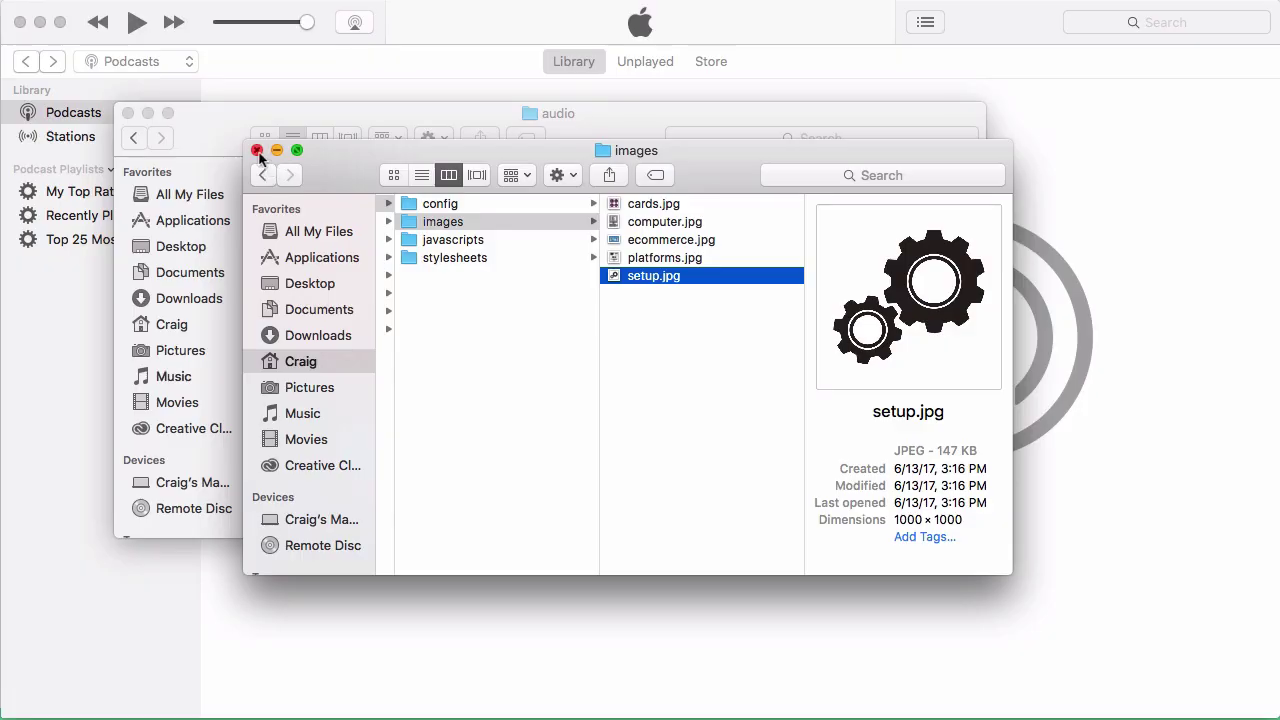
# Close the images folder window and import hip-hop-power-rap_z1Qlo4N_.mp3 from the audio folder into the iTunes library
pyautogui.click(266, 146)
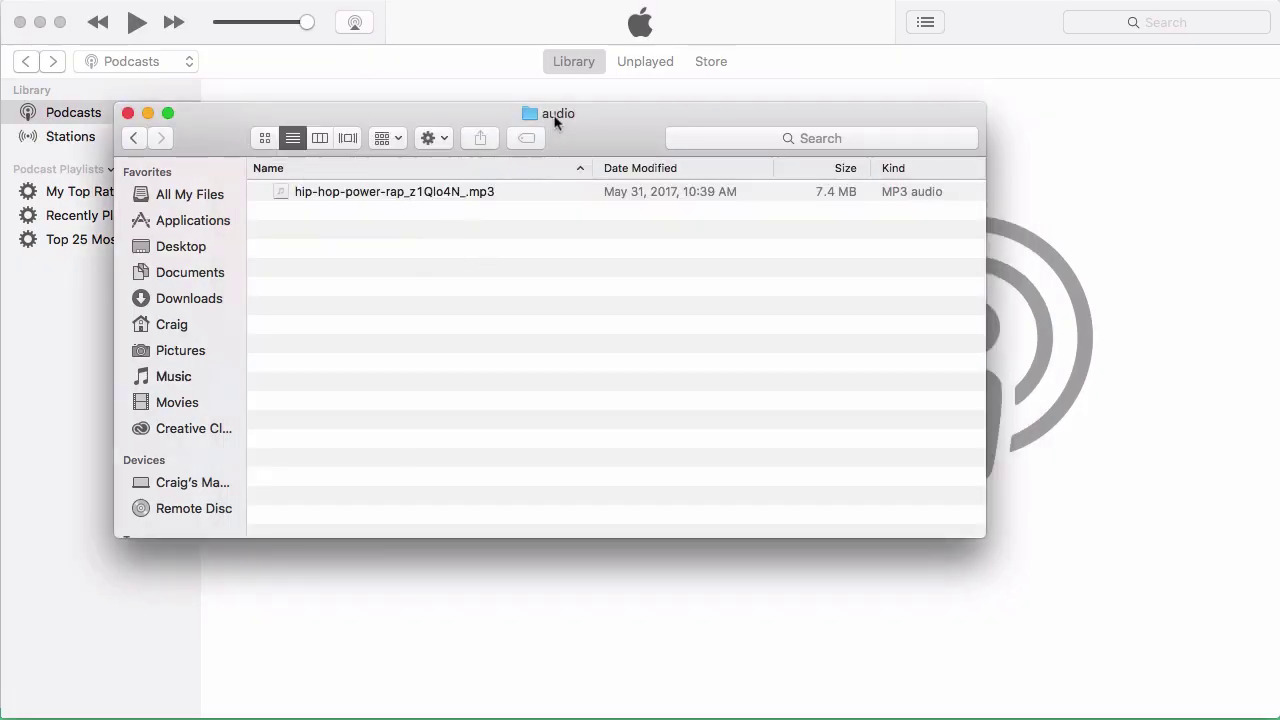
pyautogui.click(395, 195)
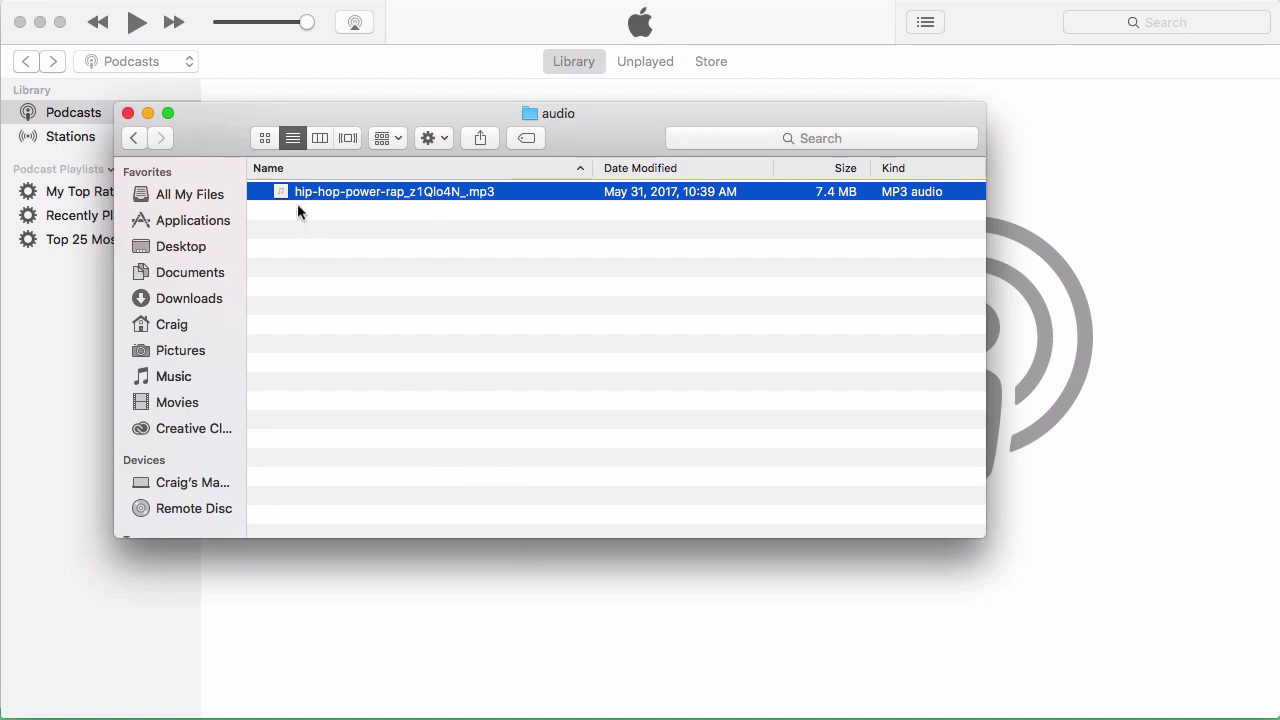
pyautogui.moveTo(298, 203); pyautogui.dragTo(485, 582)
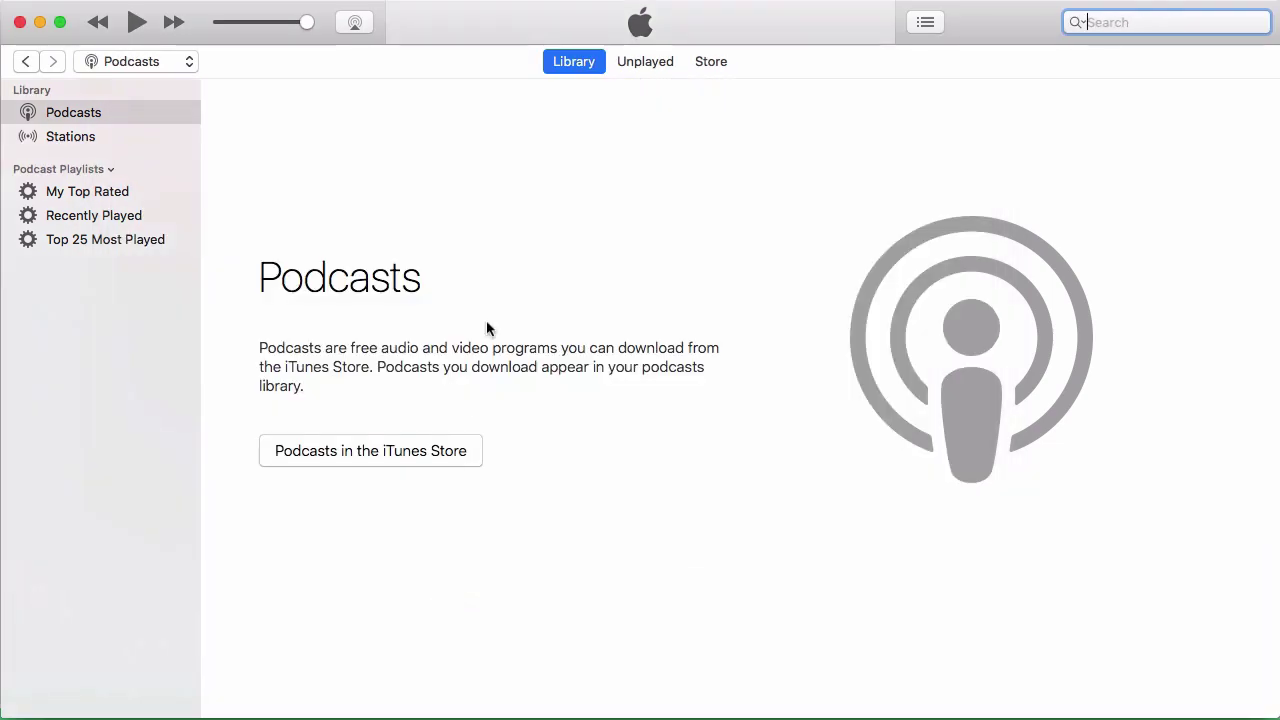
# Switch to the Music library's recently added items and open the hip-hop-power-rap_z1Qlo4N_ entry
pyautogui.click(144, 70)
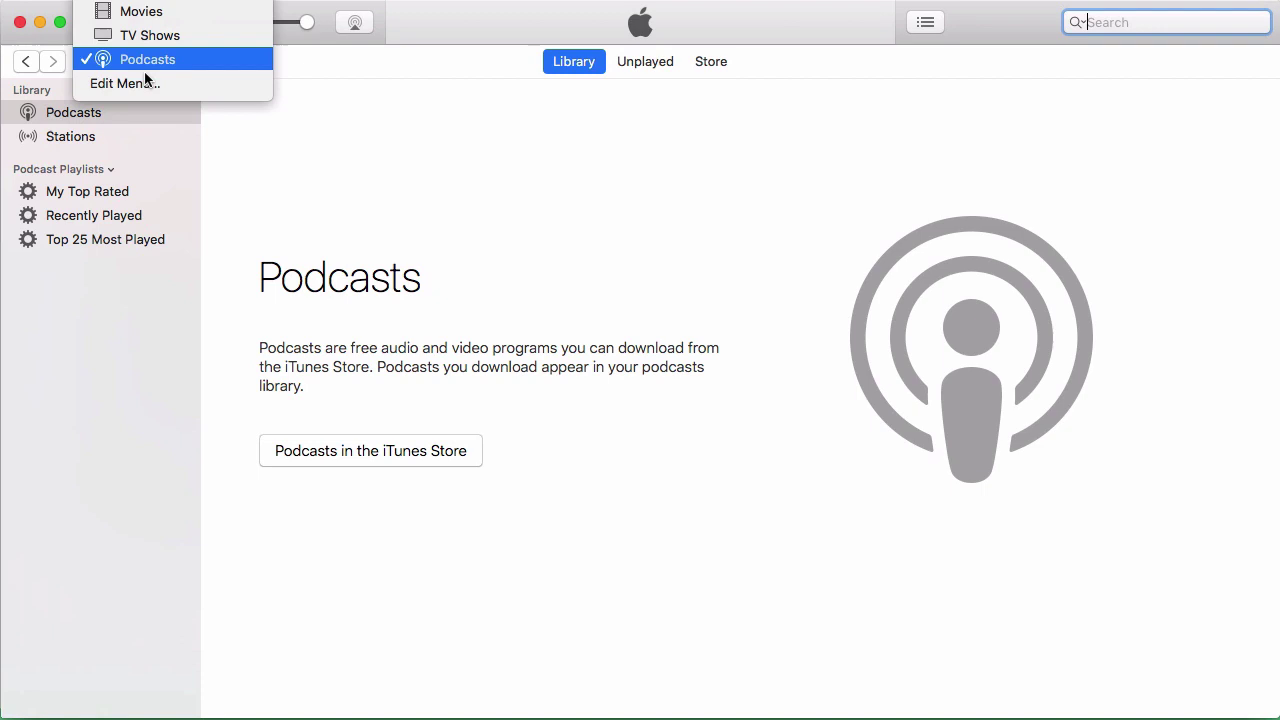
pyautogui.click(140, 2)
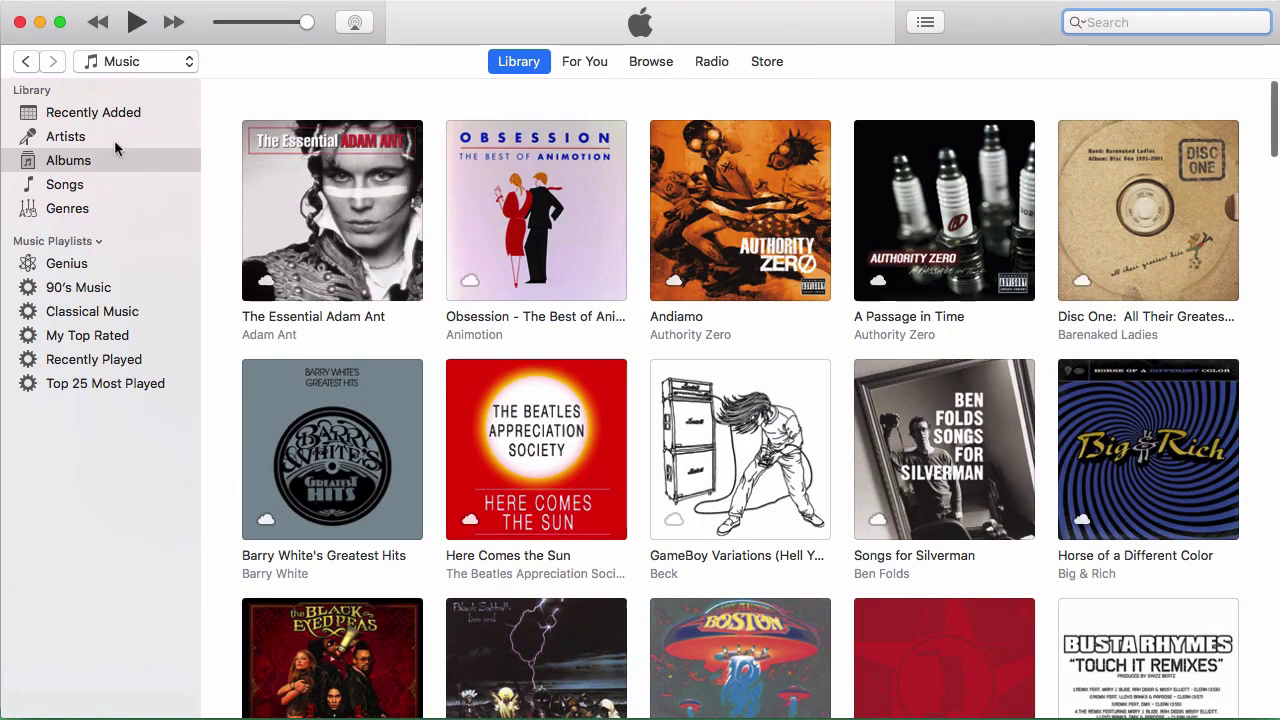
pyautogui.click(93, 118)
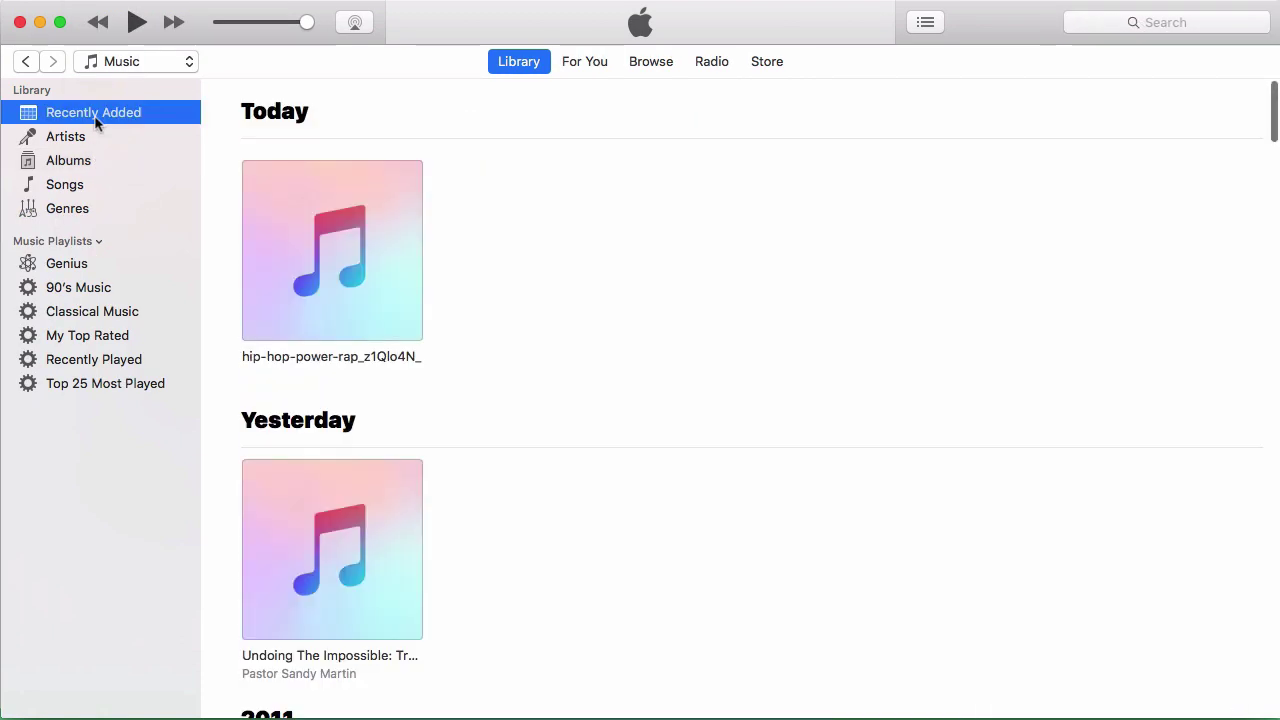
pyautogui.click(338, 300)
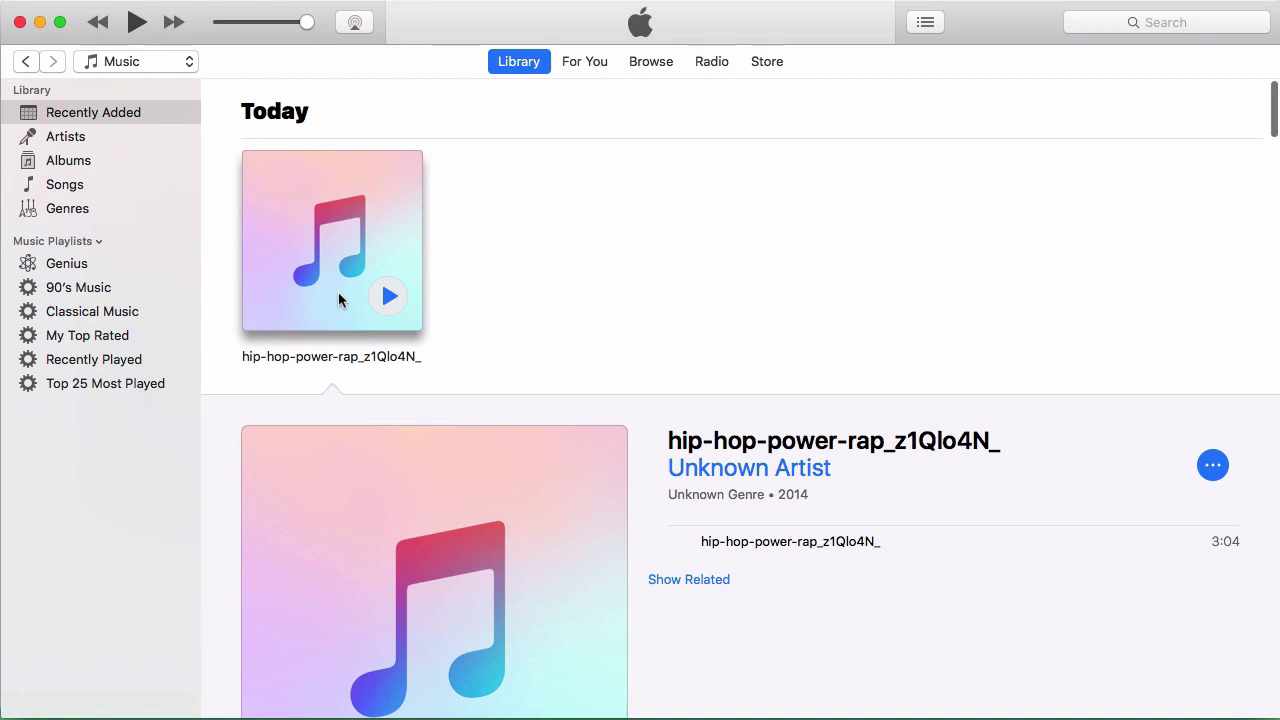
# Open the info of the hip-hop-power-rap_z1Qlo4N_ track and set its media kind to Podcast
pyautogui.rightClick(338, 300)
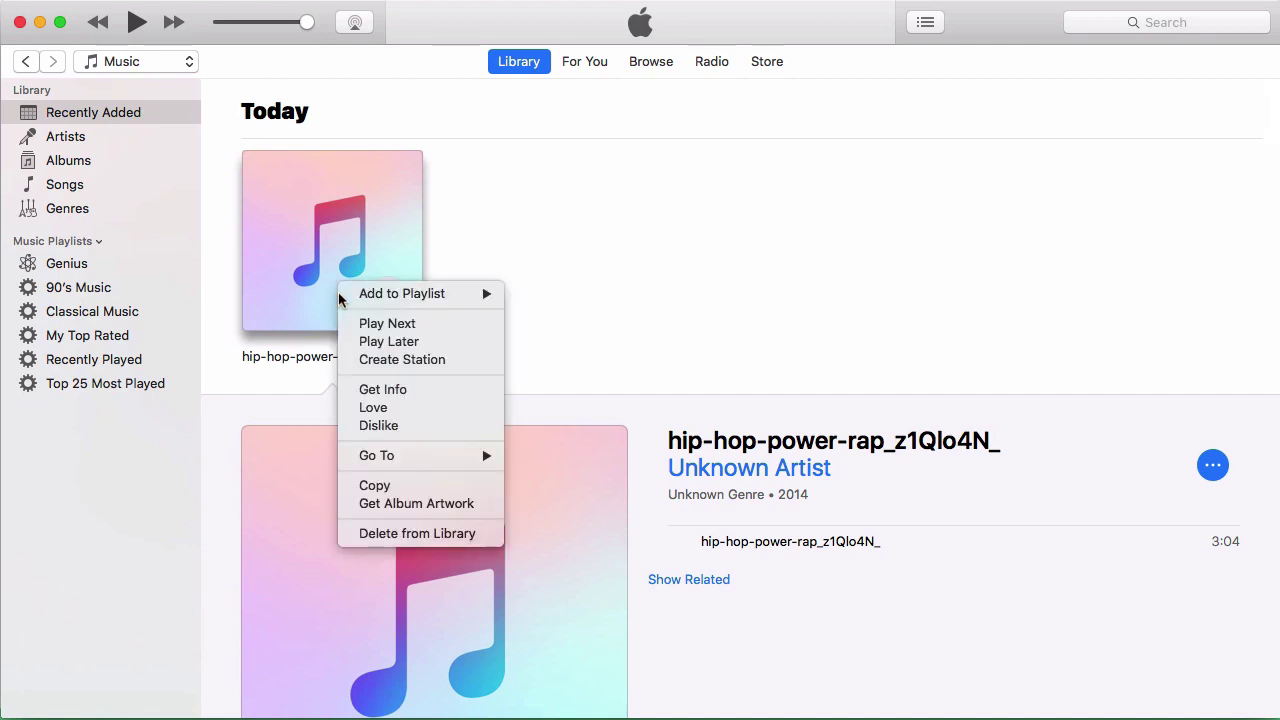
pyautogui.click(393, 391)
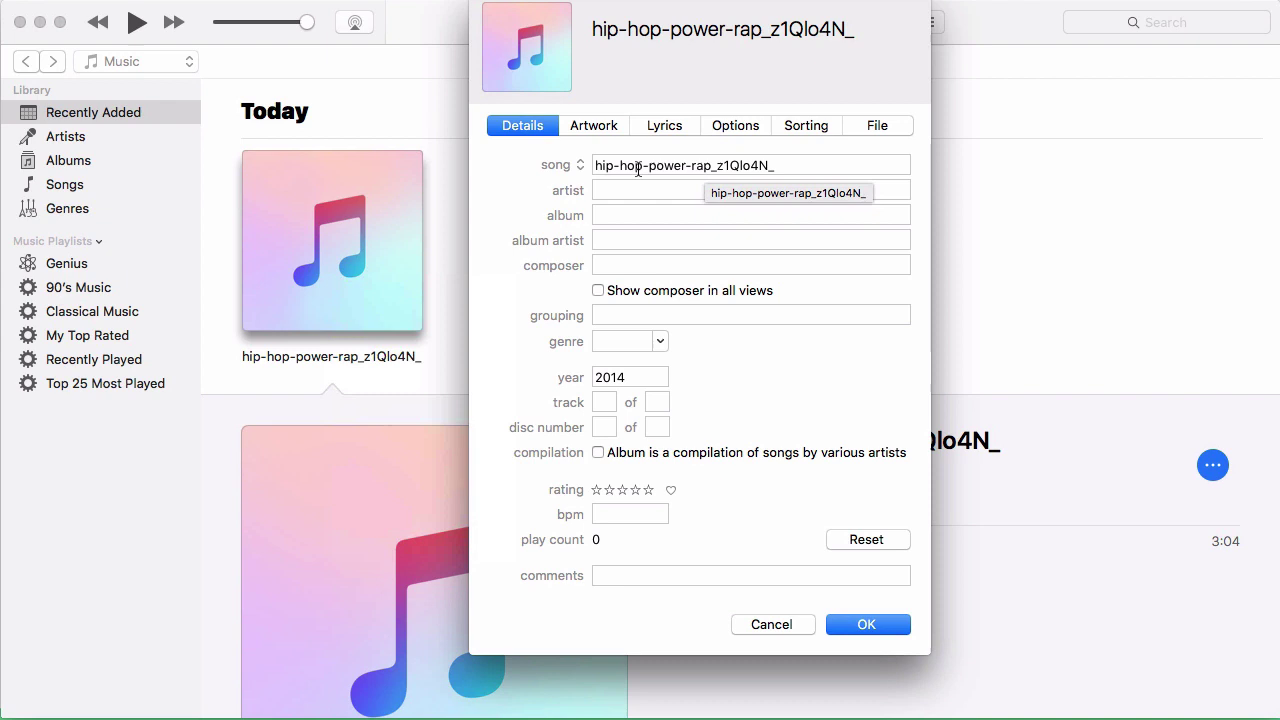
pyautogui.click(745, 132)
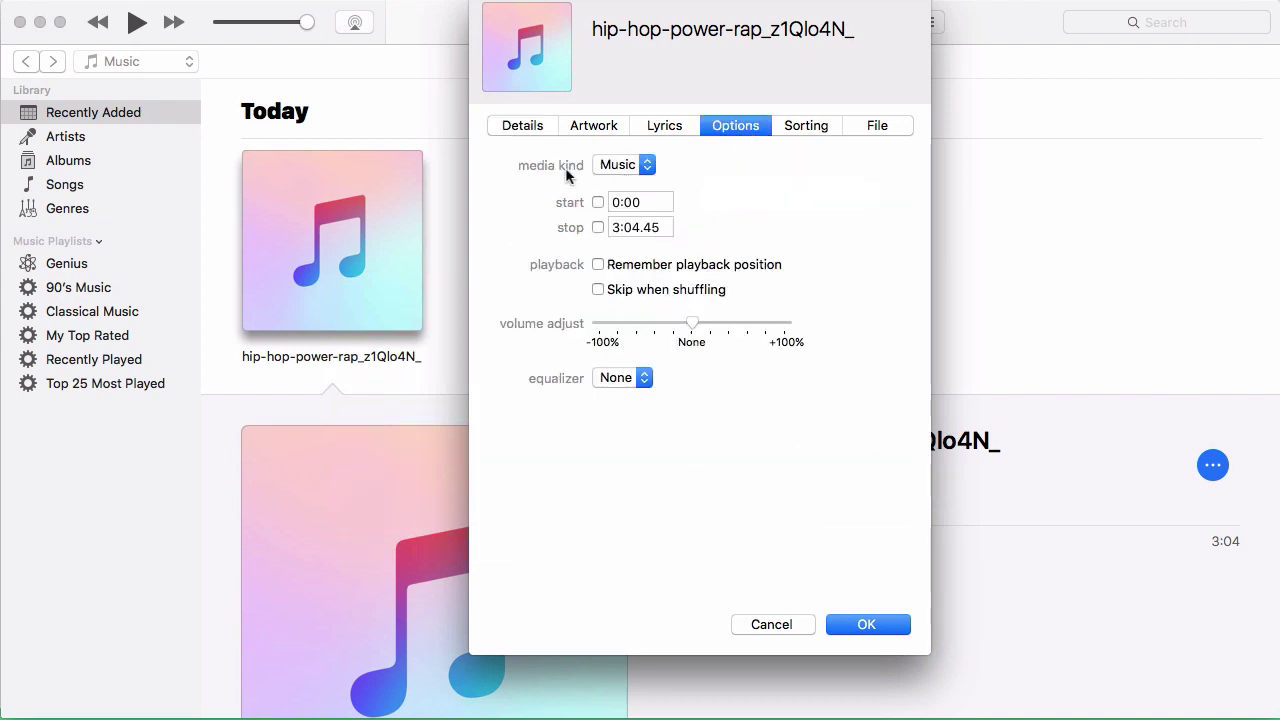
pyautogui.click(638, 166)
pyautogui.click(632, 186)
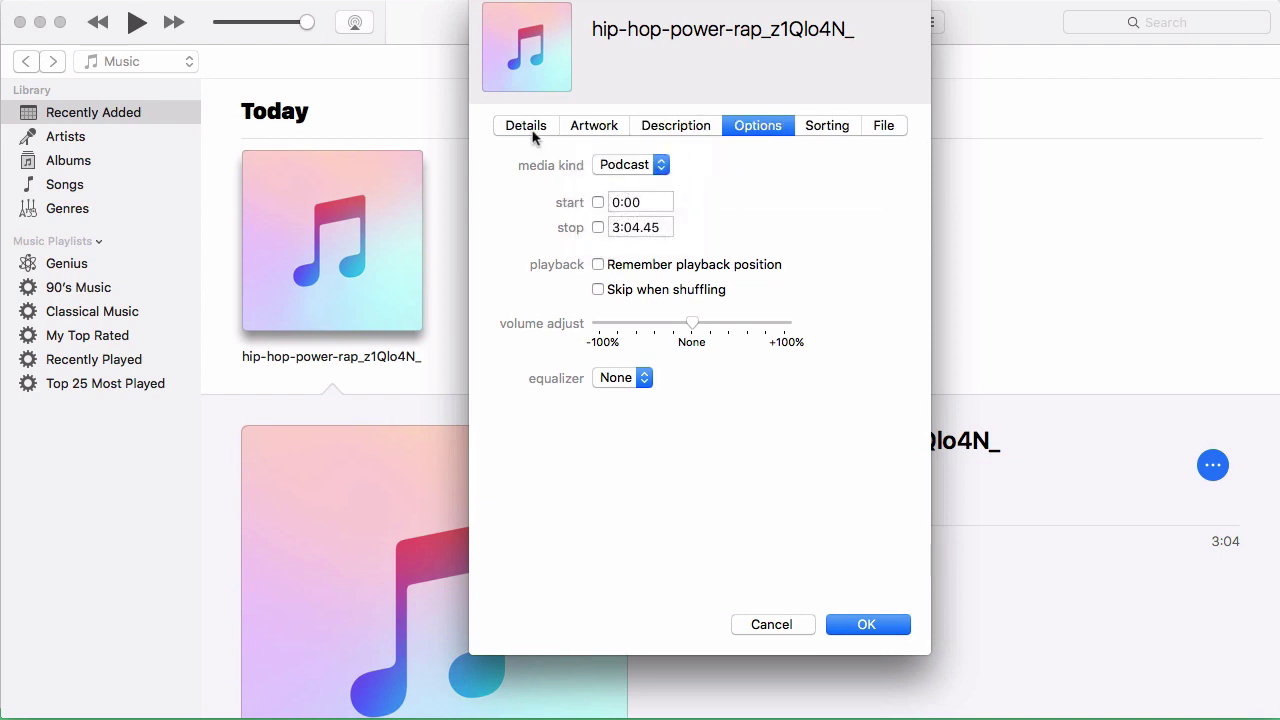
# Replace the title in the track's details with "Episode 1: Music File"
pyautogui.click(526, 126)
pyautogui.tripleClick(657, 166)
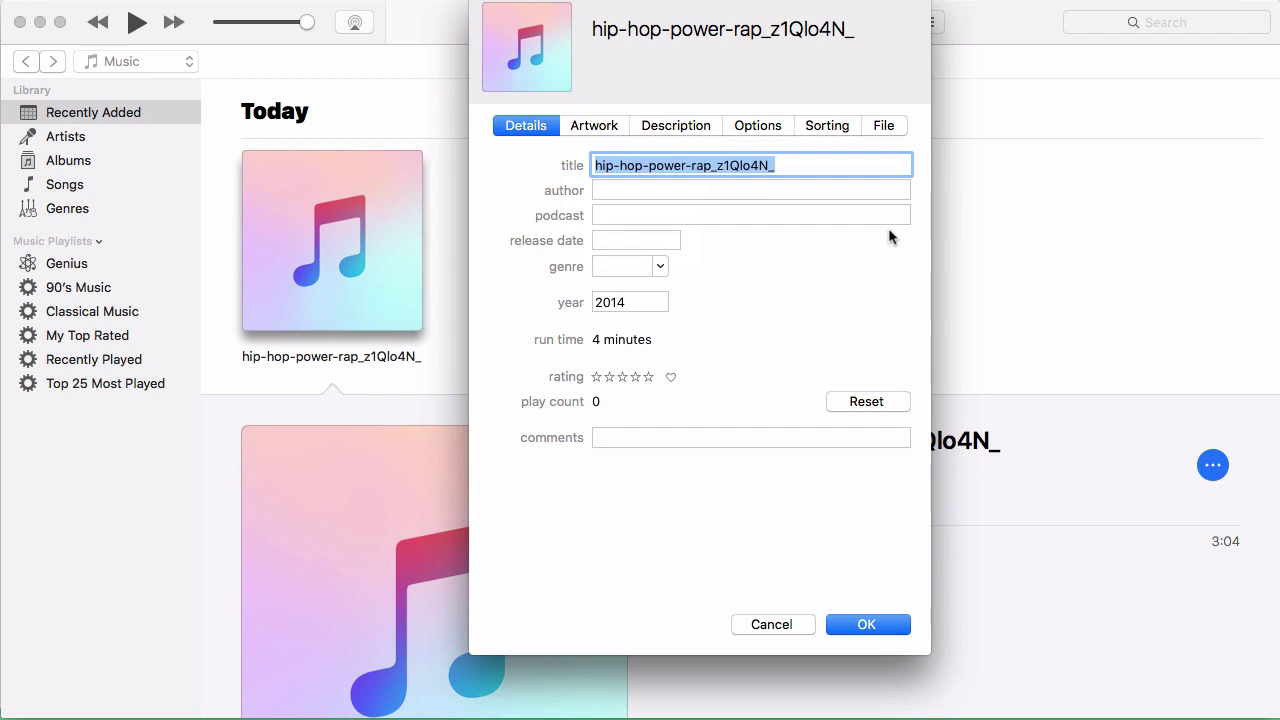
pyautogui.write('Epi')
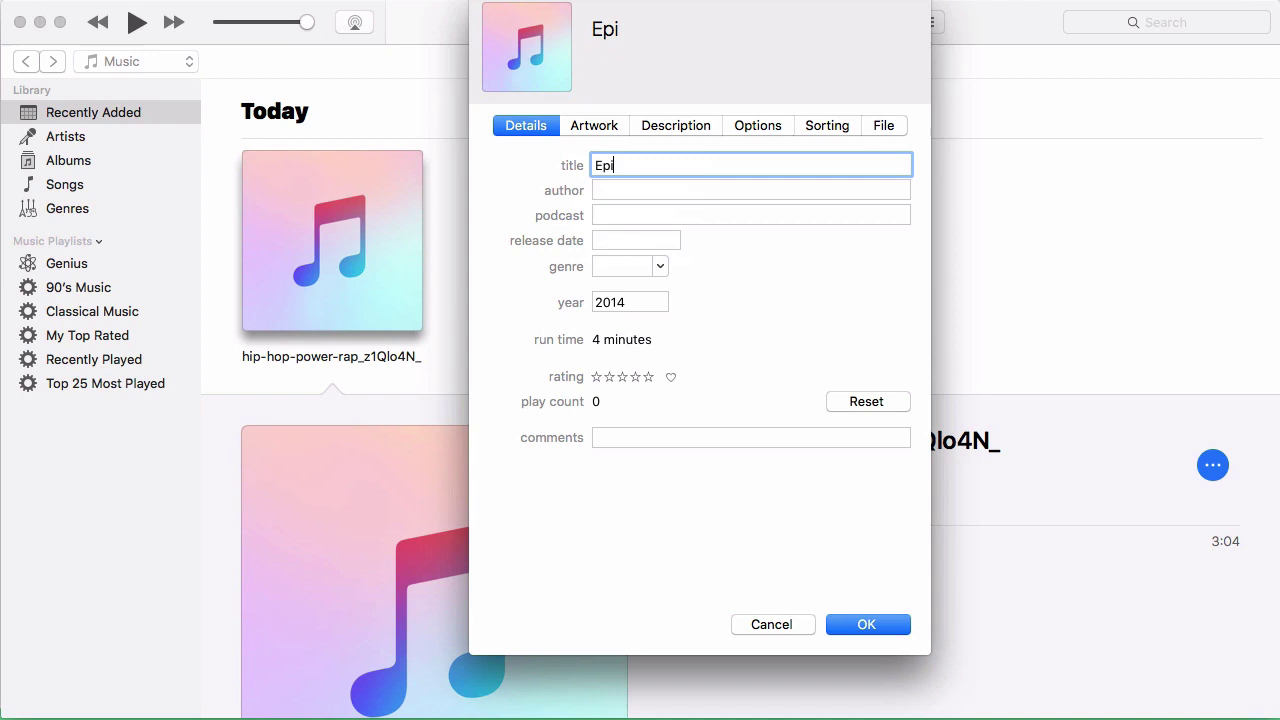
pyautogui.write('sode 1')
pyautogui.press('BackSpace')
pyautogui.write('1')
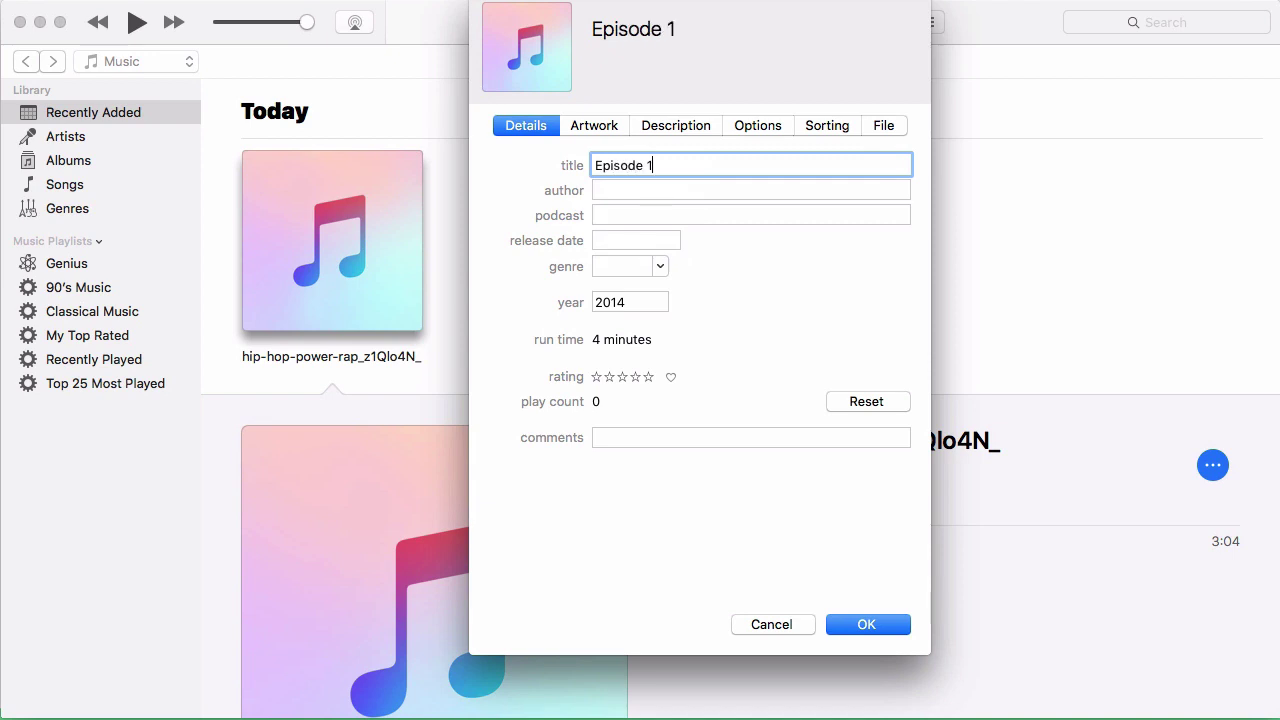
pyautogui.write(': Music File')
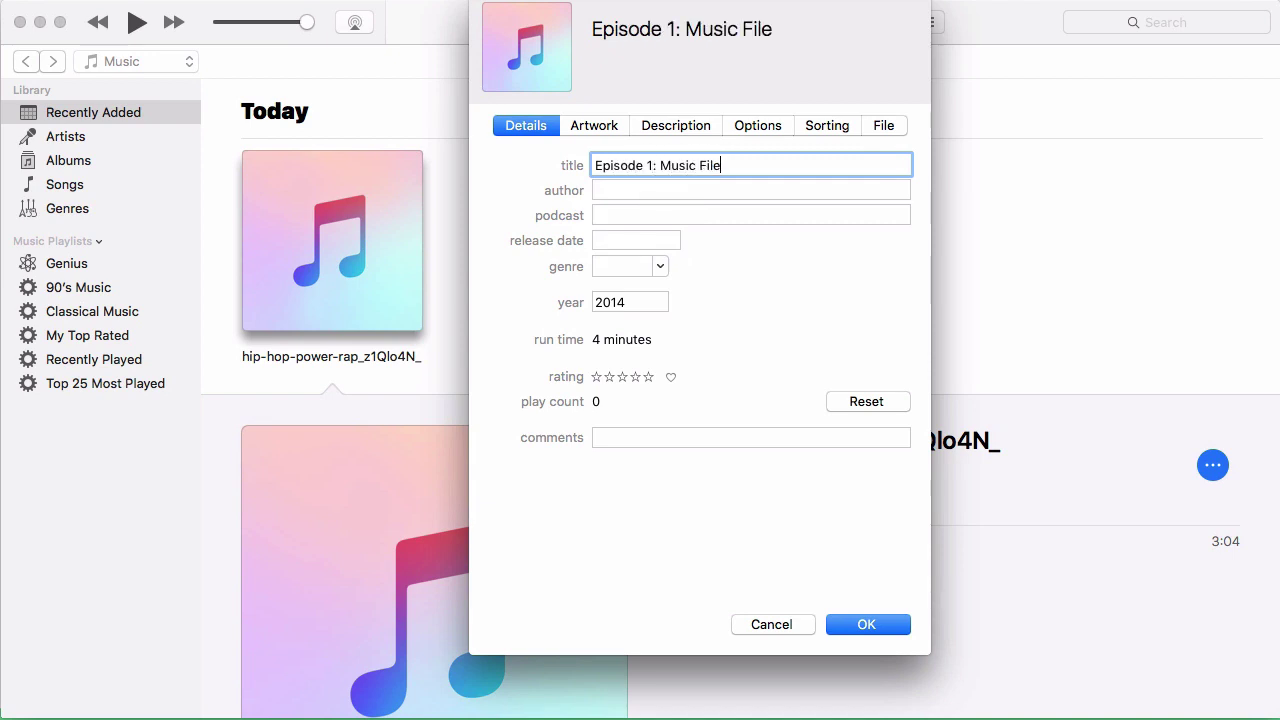
# Enter the author's full name and set the podcast name to "The PodcastMotor Show"
pyautogui.press('Tab')
pyautogui.write('Craig Hewitt')
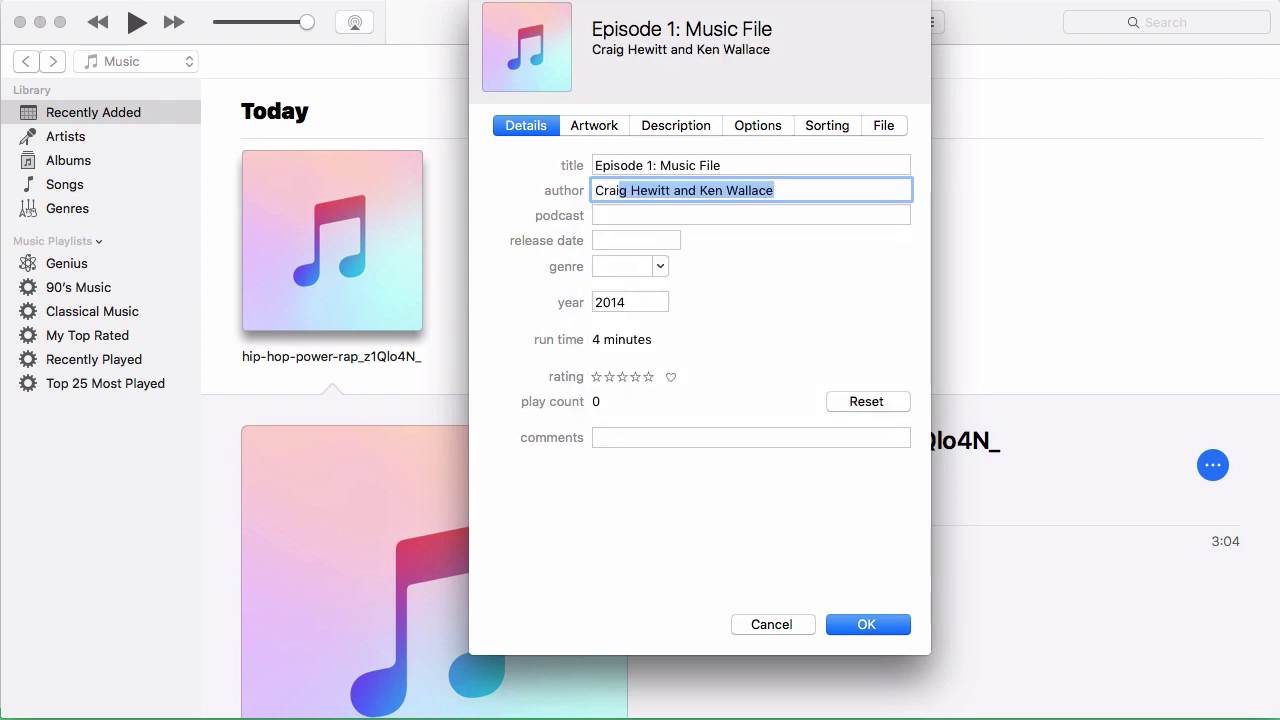
pyautogui.press('BackSpace')
pyautogui.press('Tab')
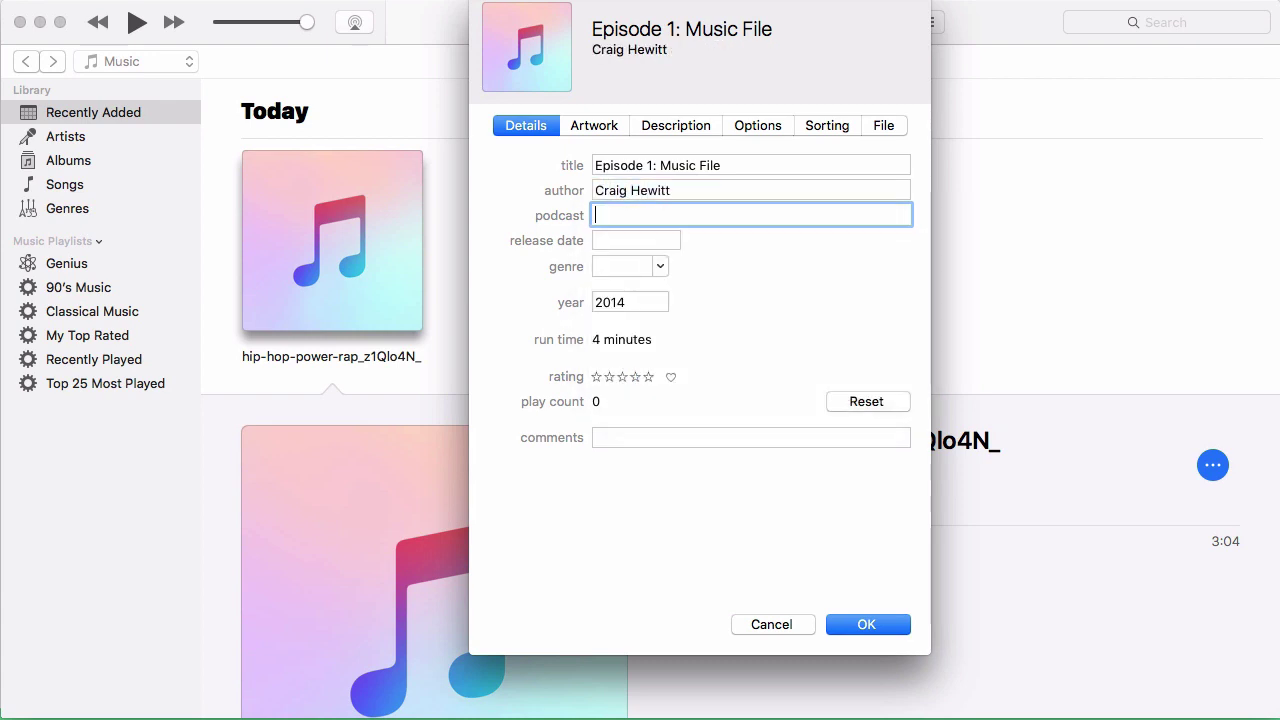
pyautogui.write('The PodcastMo')
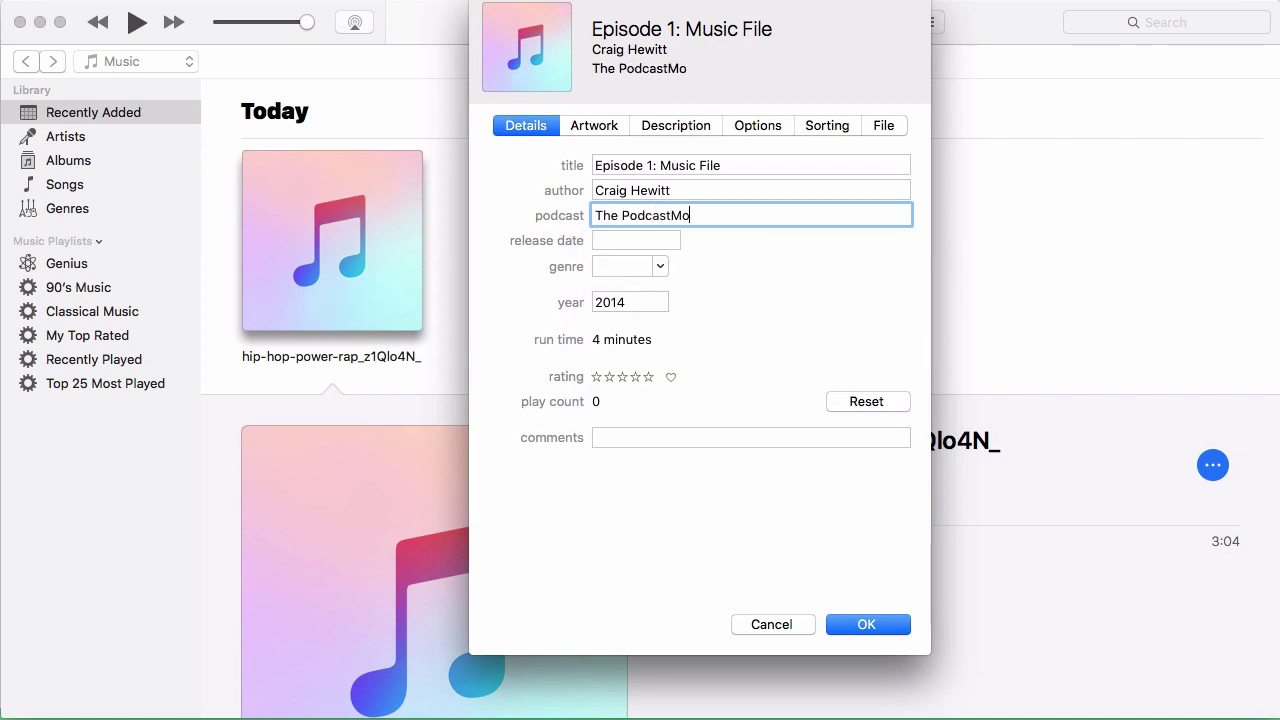
pyautogui.write('tor Show')
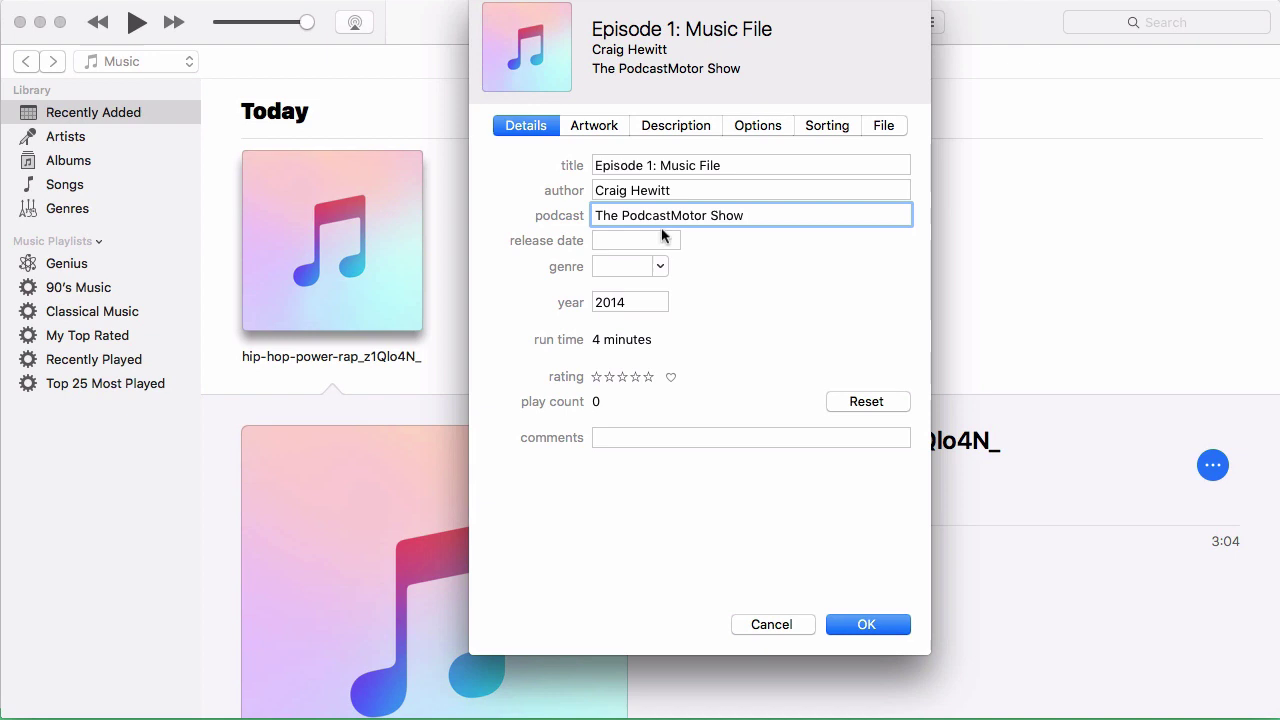
# View the artwork section, and enter the episode description "This is the first episode of my podcast. Hope you enjoy"
pyautogui.click(604, 128)
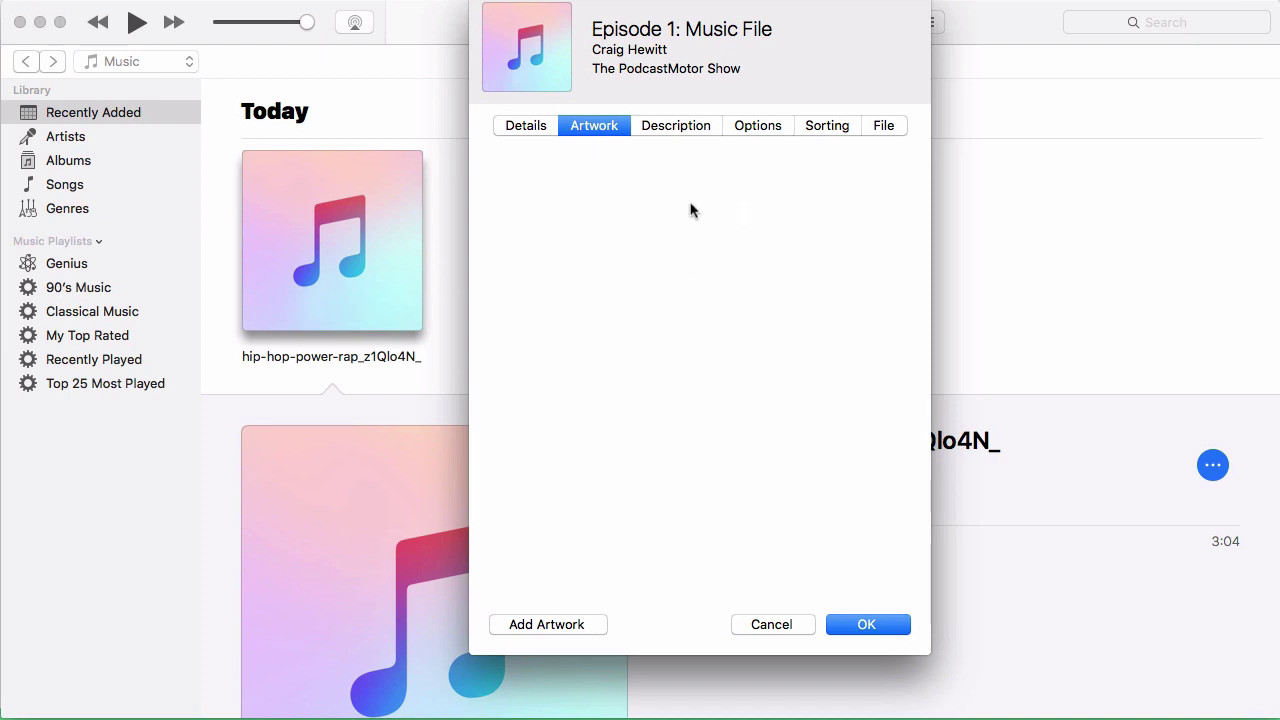
pyautogui.click(673, 130)
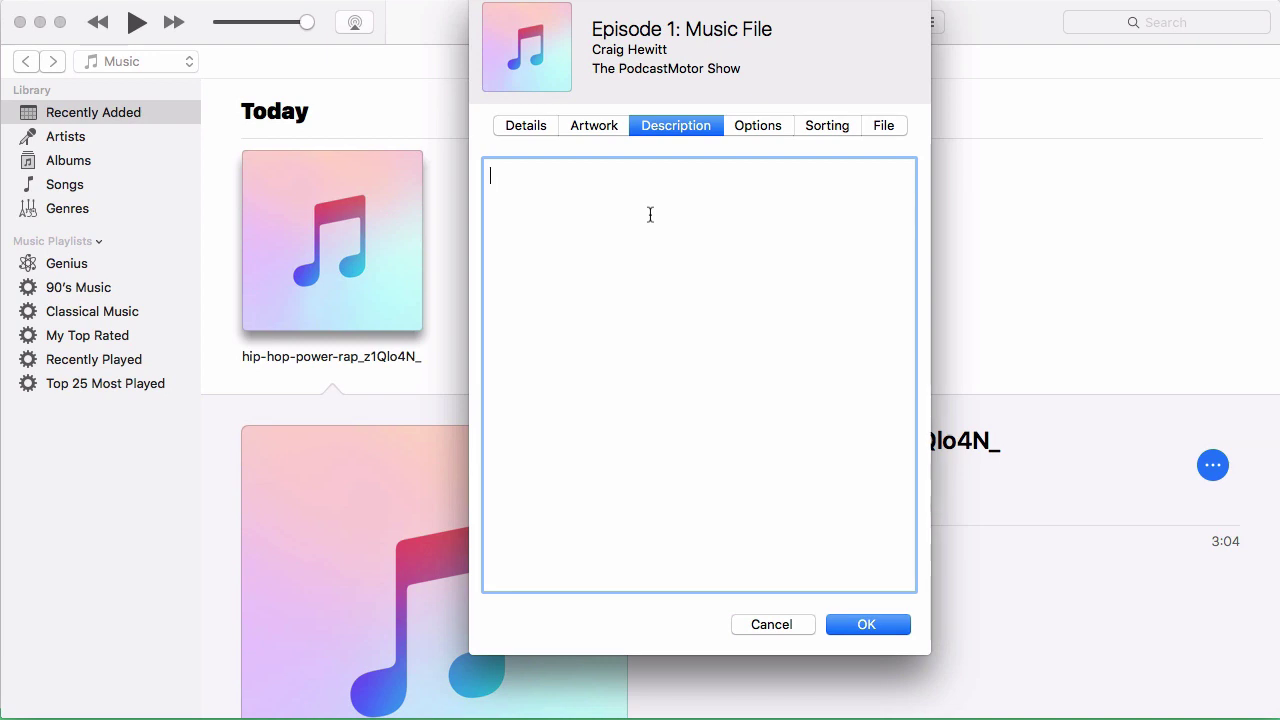
pyautogui.write('This is the first episode of my')
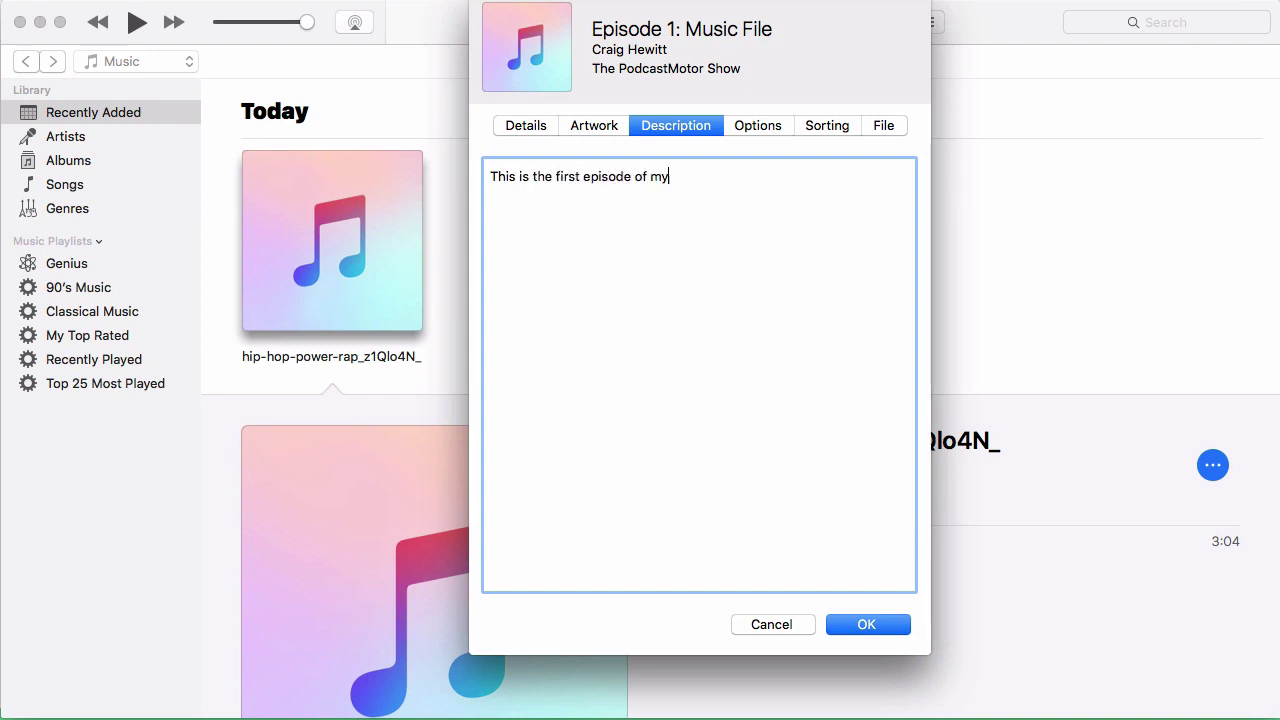
pyautogui.write(' podcast.  Hope you enjoy')
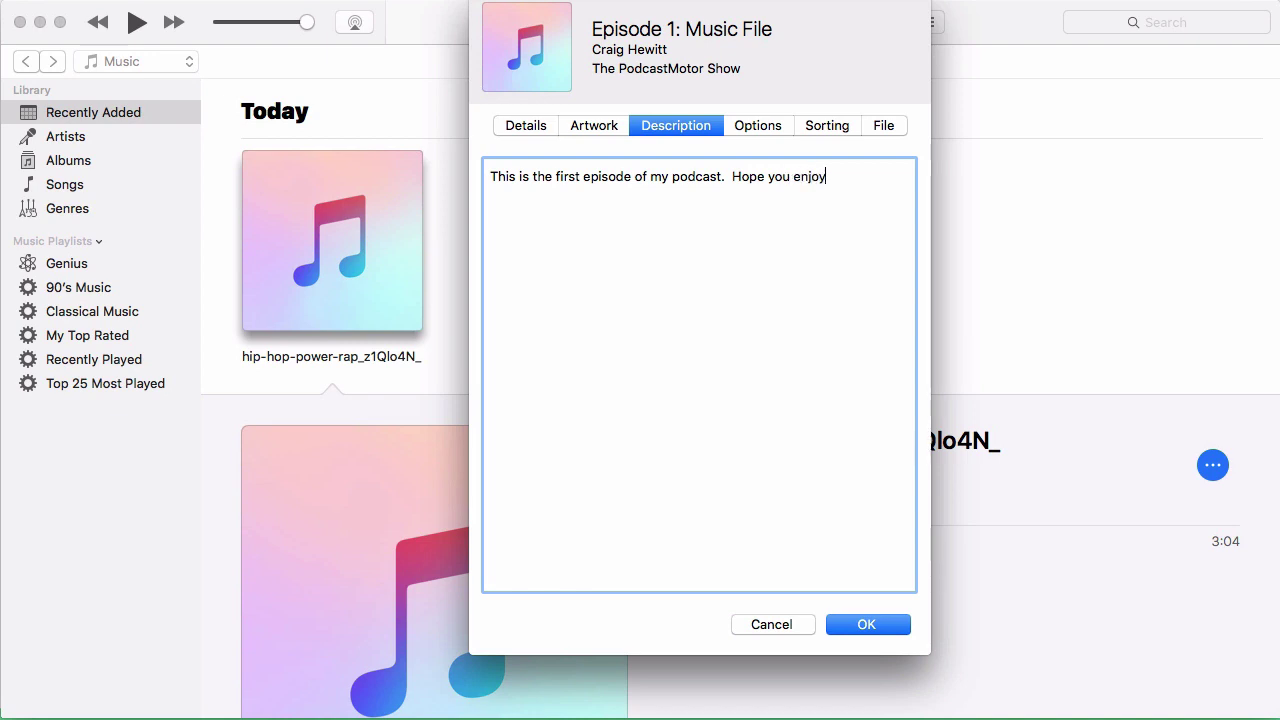
# Review the episode's options, file and sorting information, and save the tag changes
pyautogui.click(740, 127)
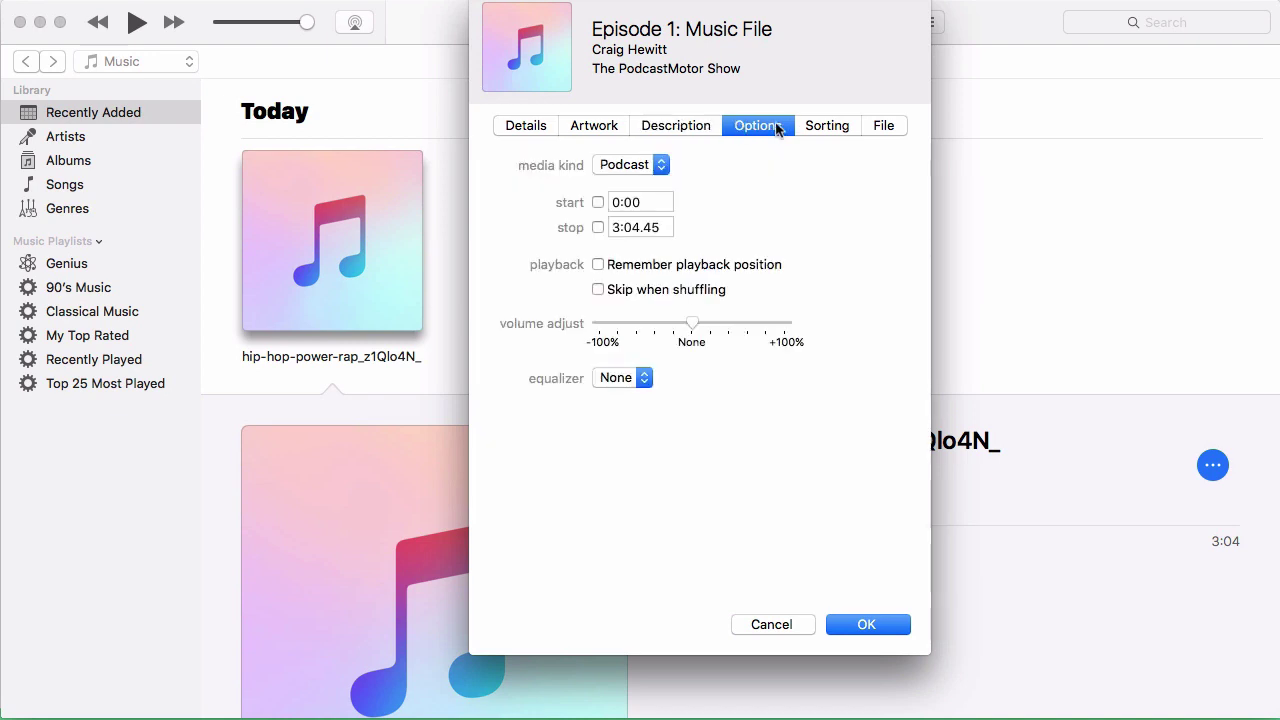
pyautogui.click(885, 130)
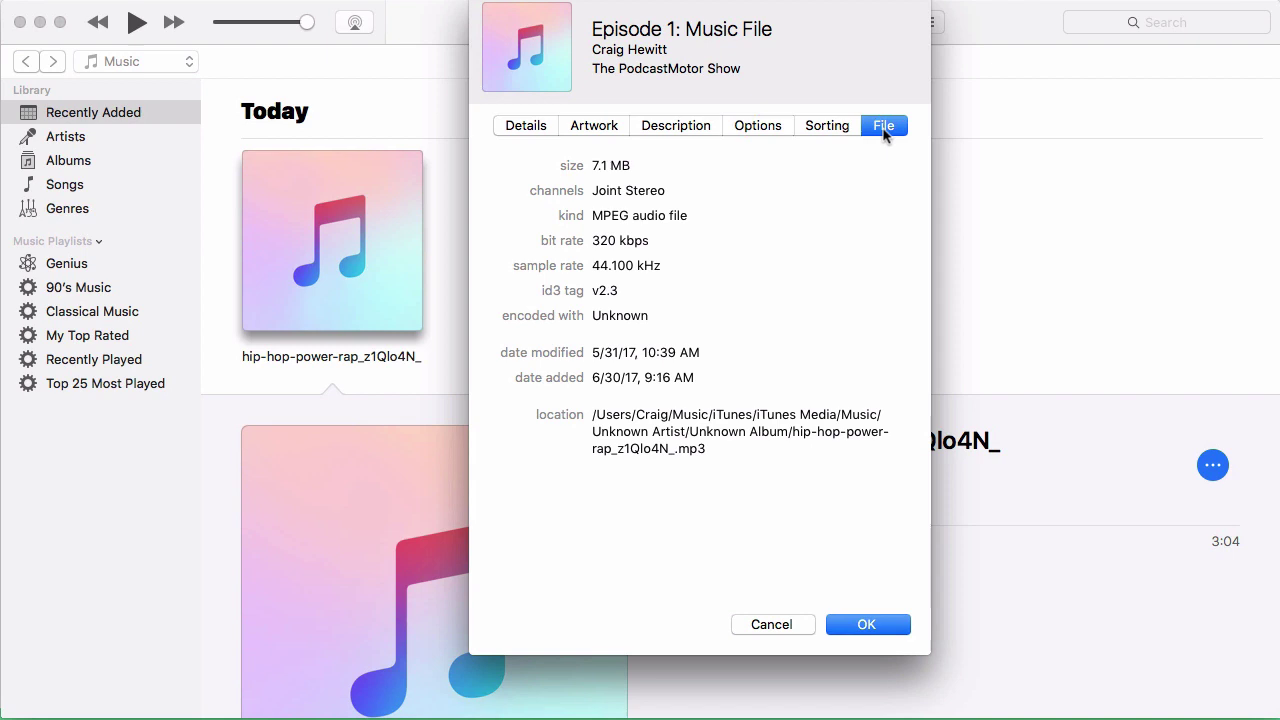
pyautogui.click(829, 126)
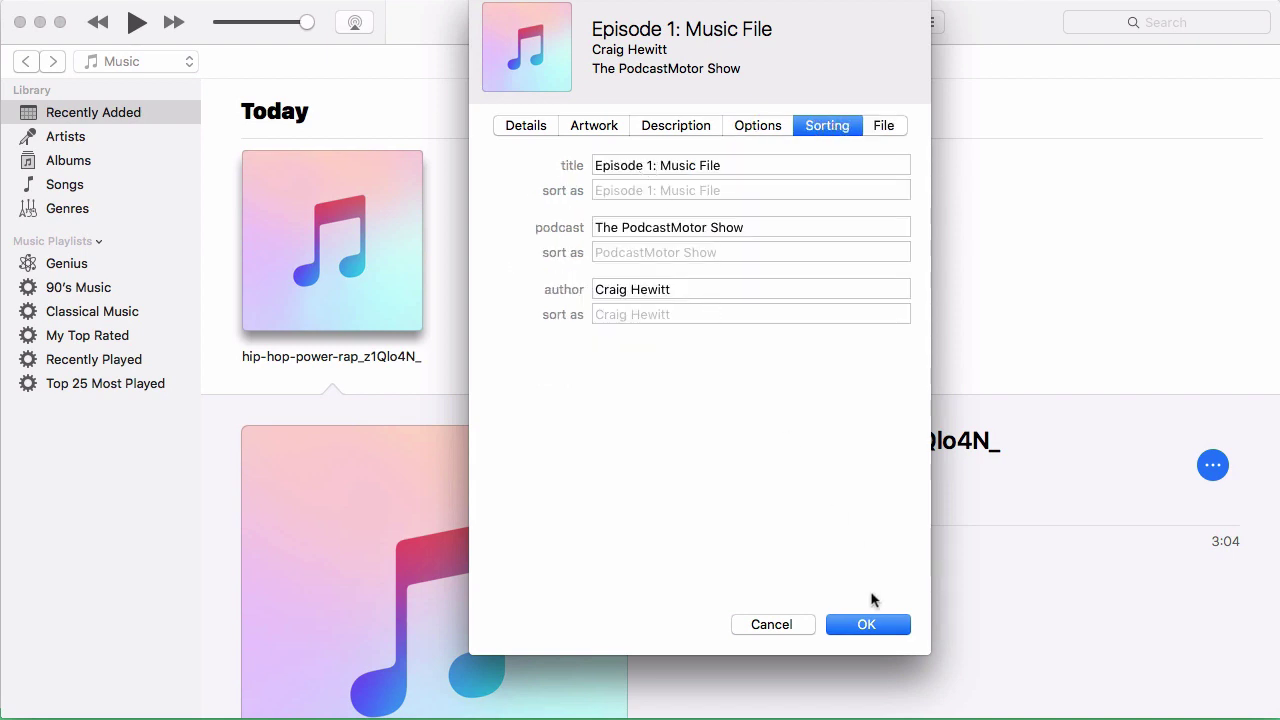
pyautogui.click(870, 626)
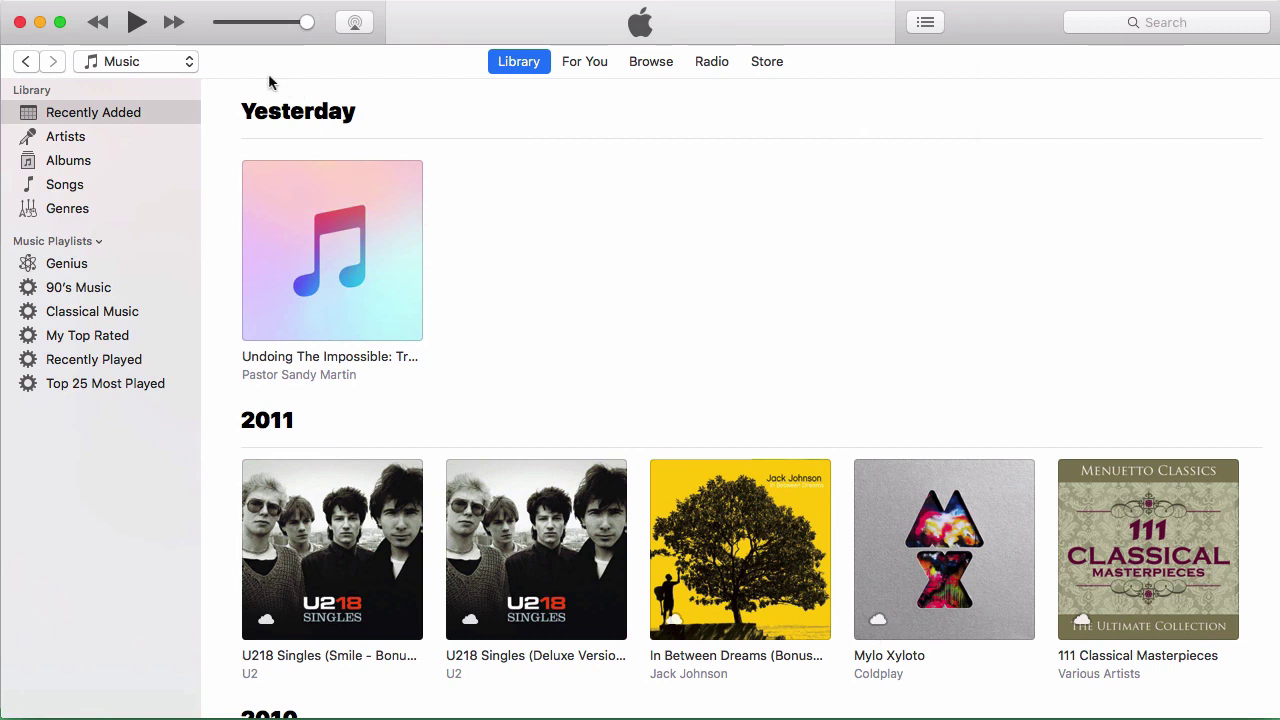
# Switch to the Podcasts library and review the details and sorting information of Episode 1: Music File
pyautogui.click(173, 63)
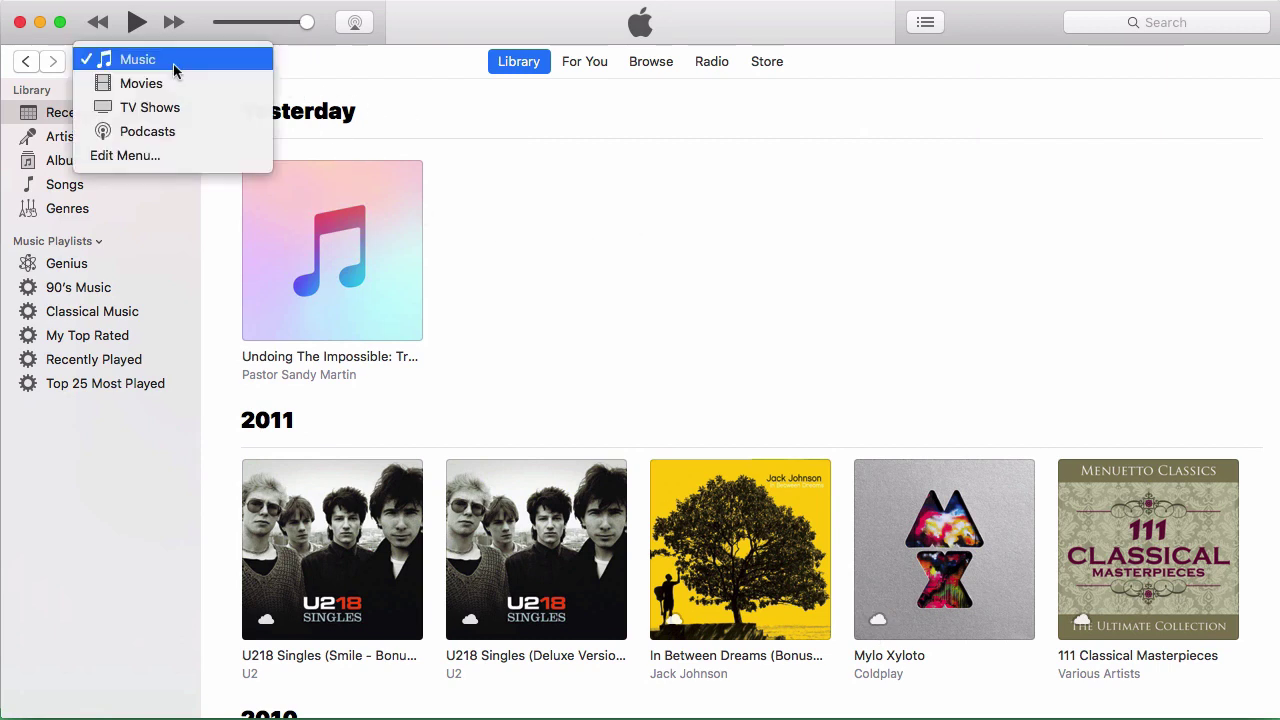
pyautogui.click(172, 131)
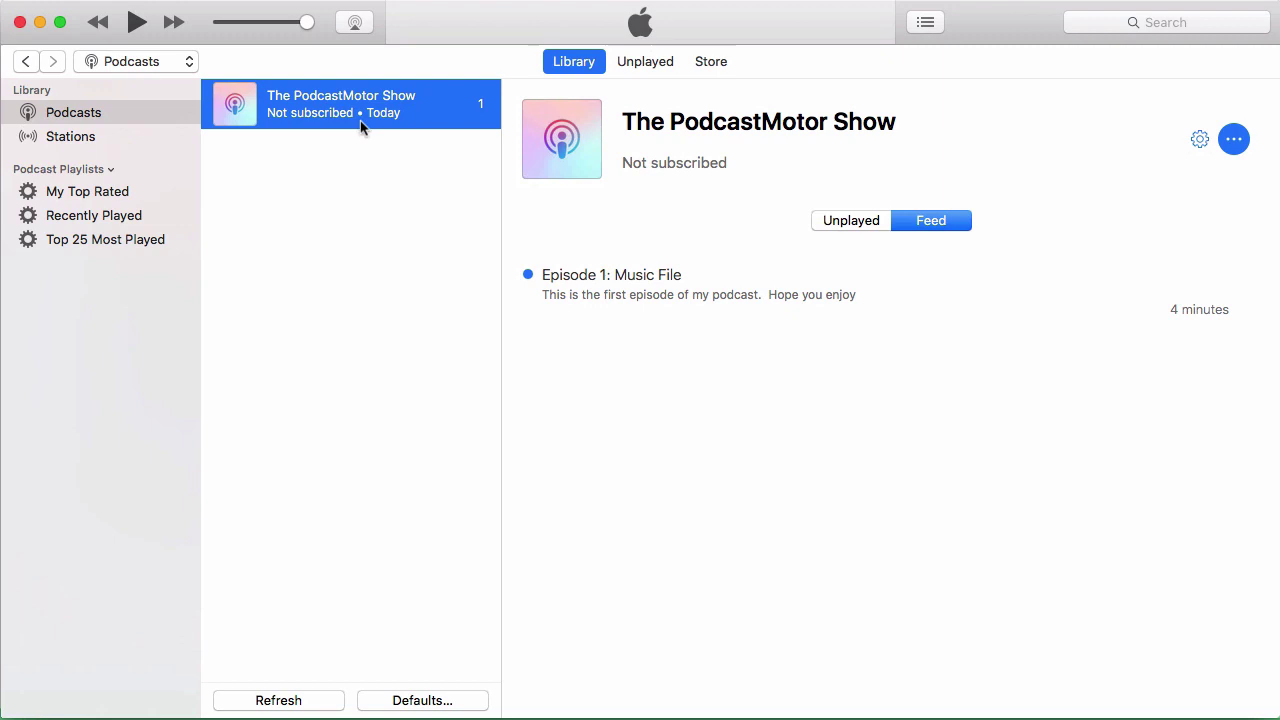
pyautogui.click(591, 297)
pyautogui.press('super+i')
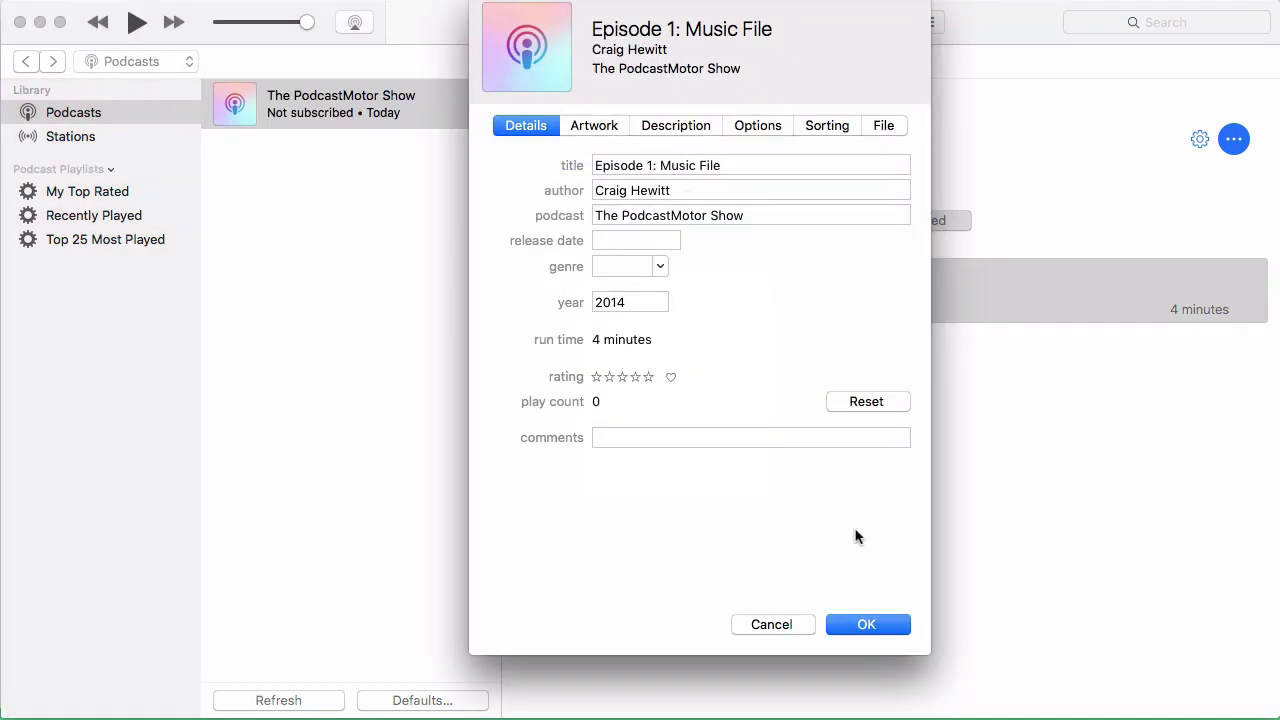
pyautogui.click(822, 134)
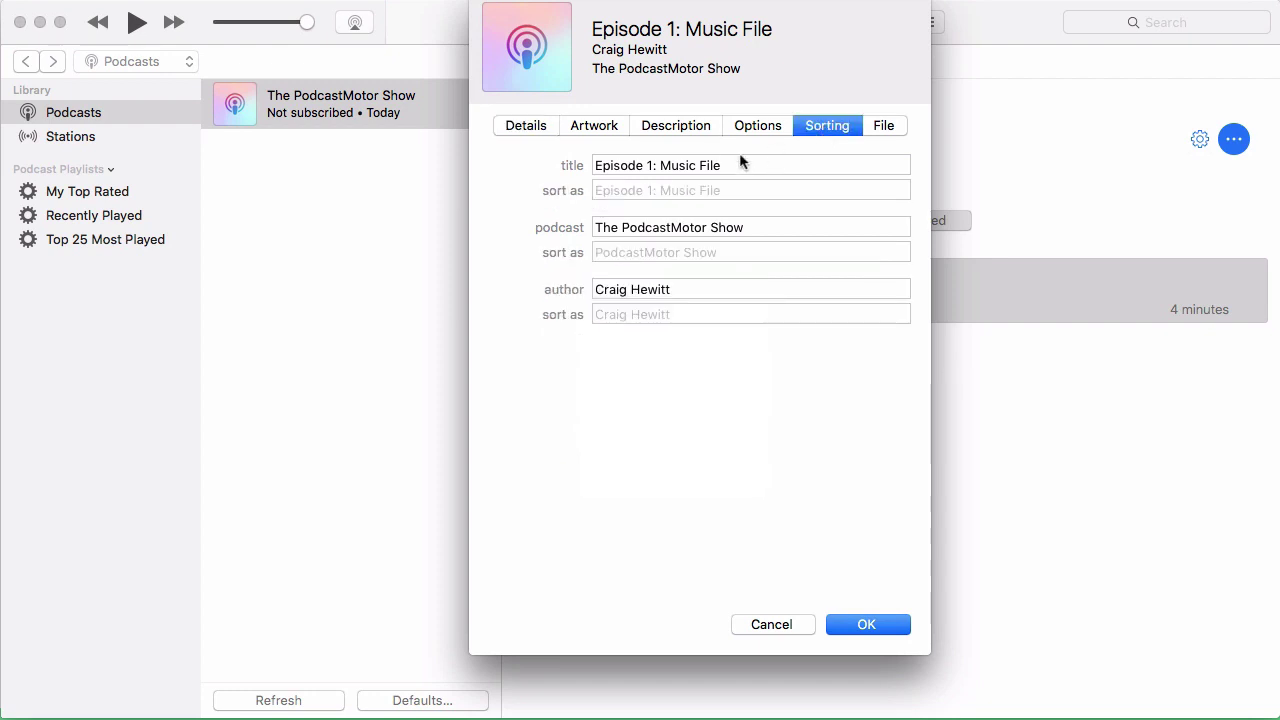
pyautogui.click(866, 625)
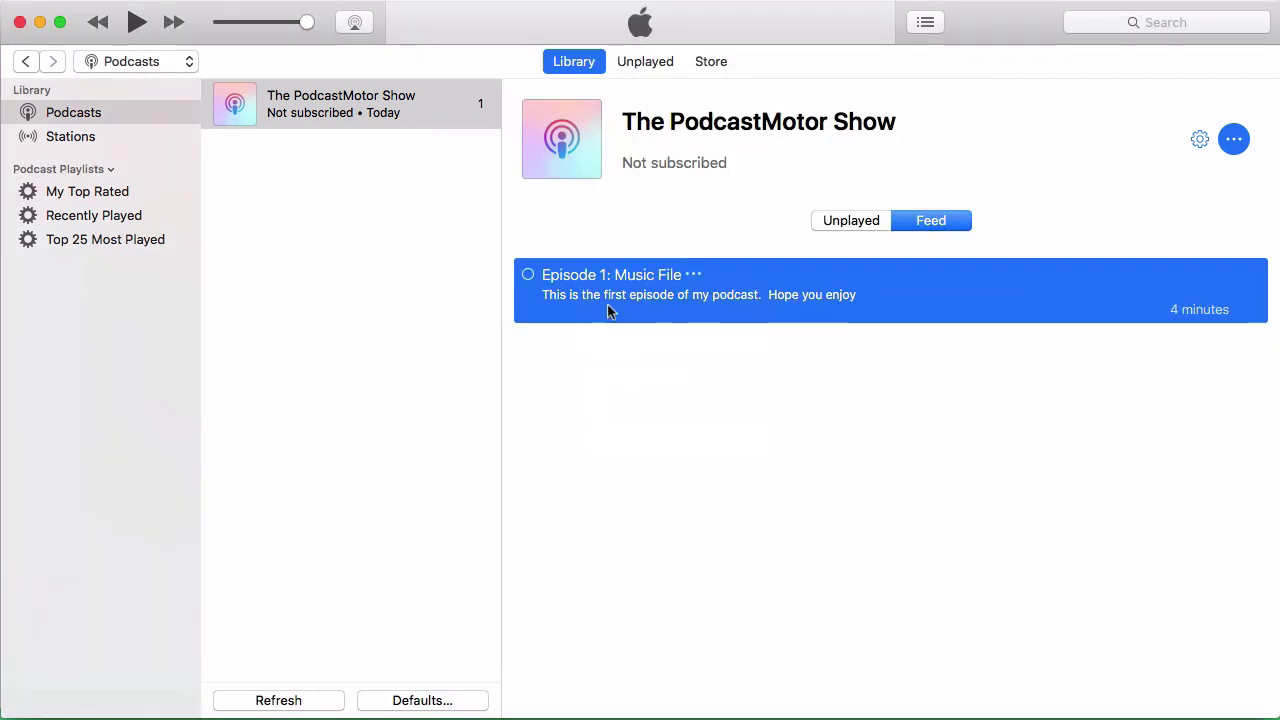
# Export Episode 1: Music File from the podcast list to the Desktop folder, and inspect the resulting MP3's file info in Finder
pyautogui.moveTo(607, 305); pyautogui.dragTo(961, 644)
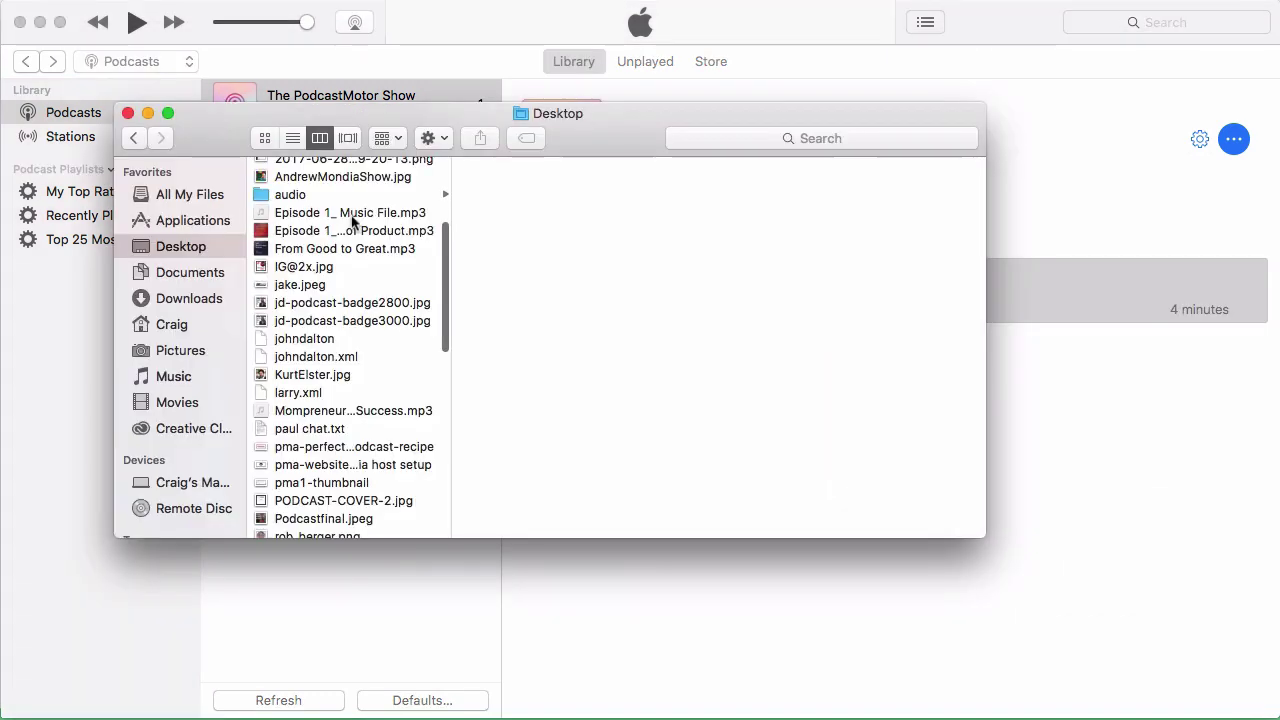
pyautogui.rightClick(352, 219)
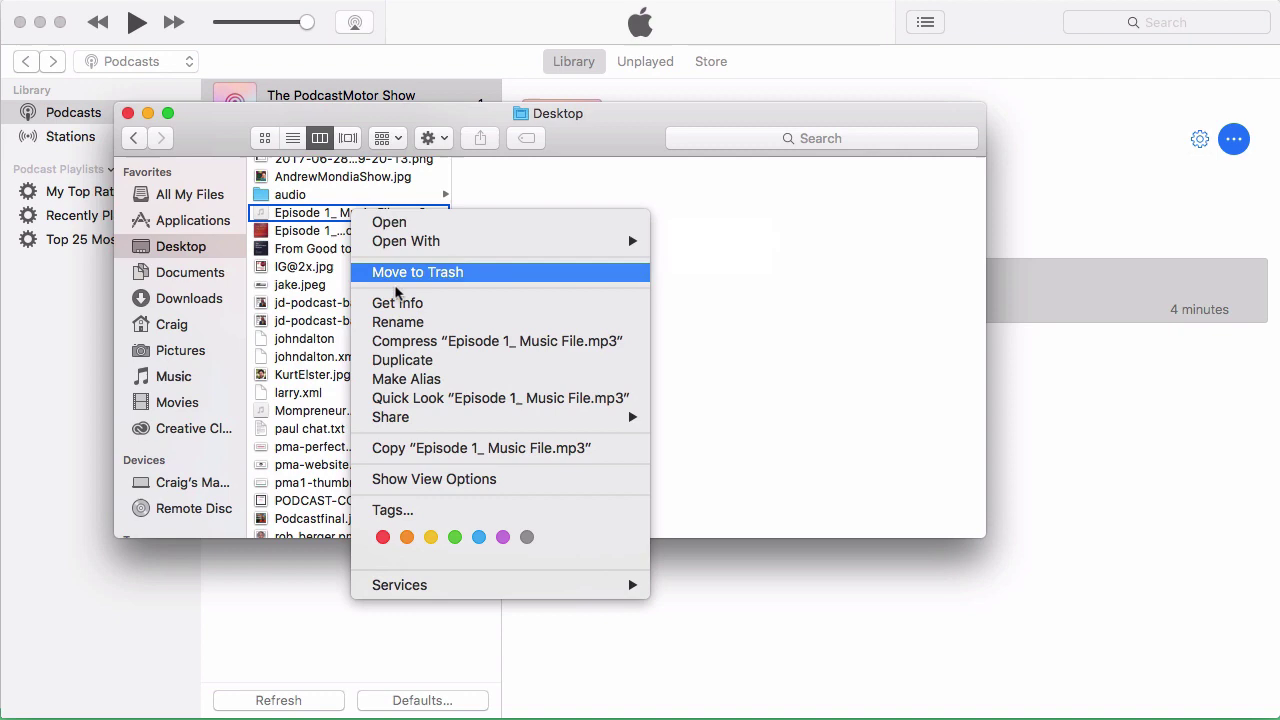
pyautogui.click(397, 303)
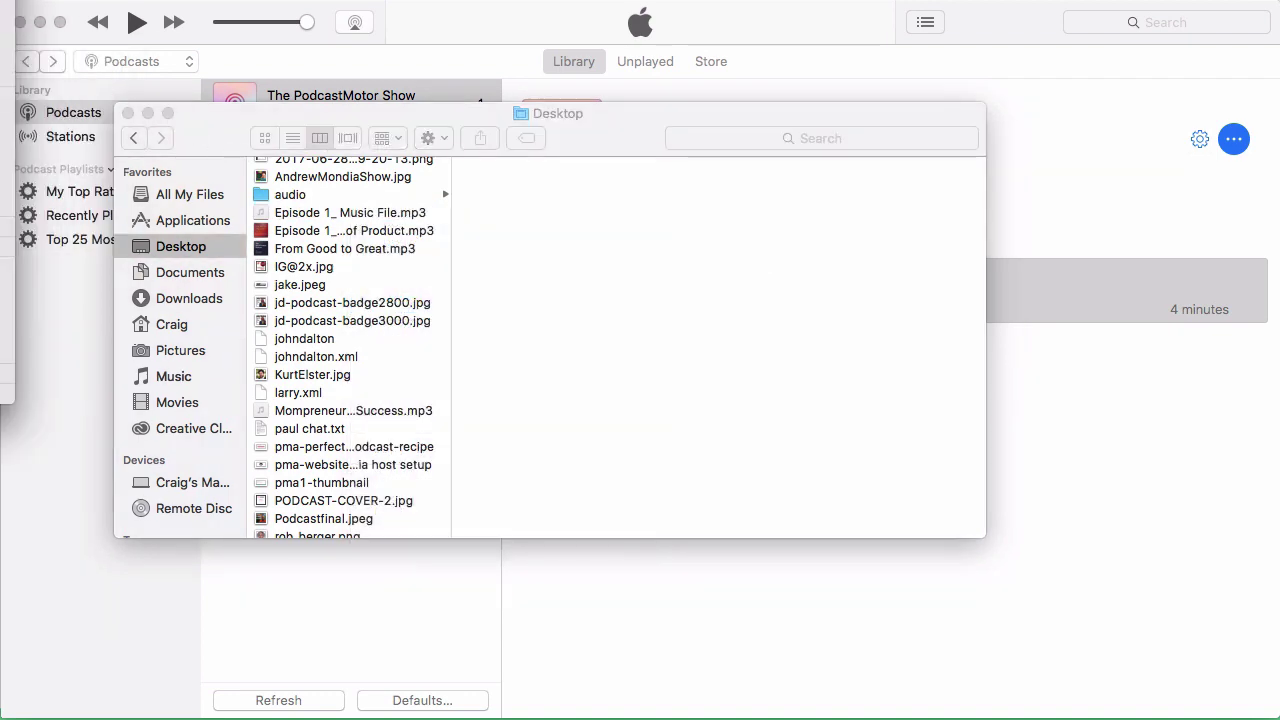
pyautogui.moveTo(235, 18); pyautogui.dragTo(258, 45)
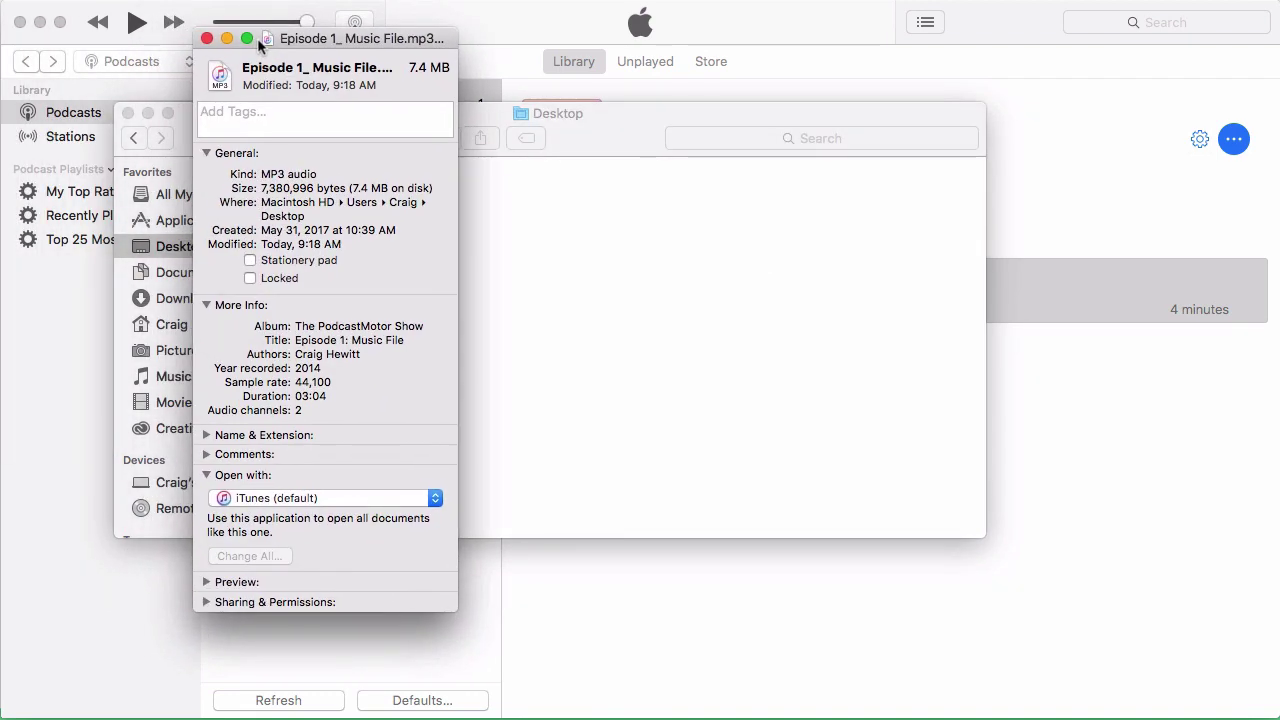
pyautogui.click(207, 40)
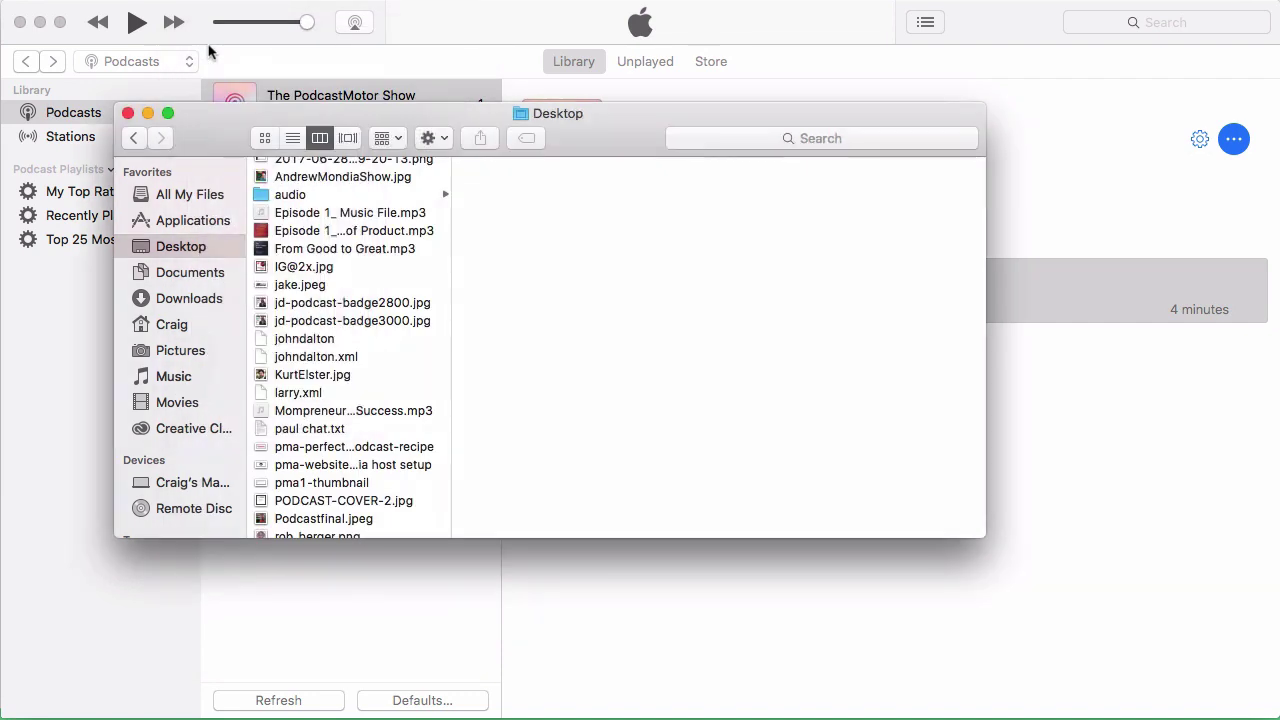
pyautogui.click(129, 114)
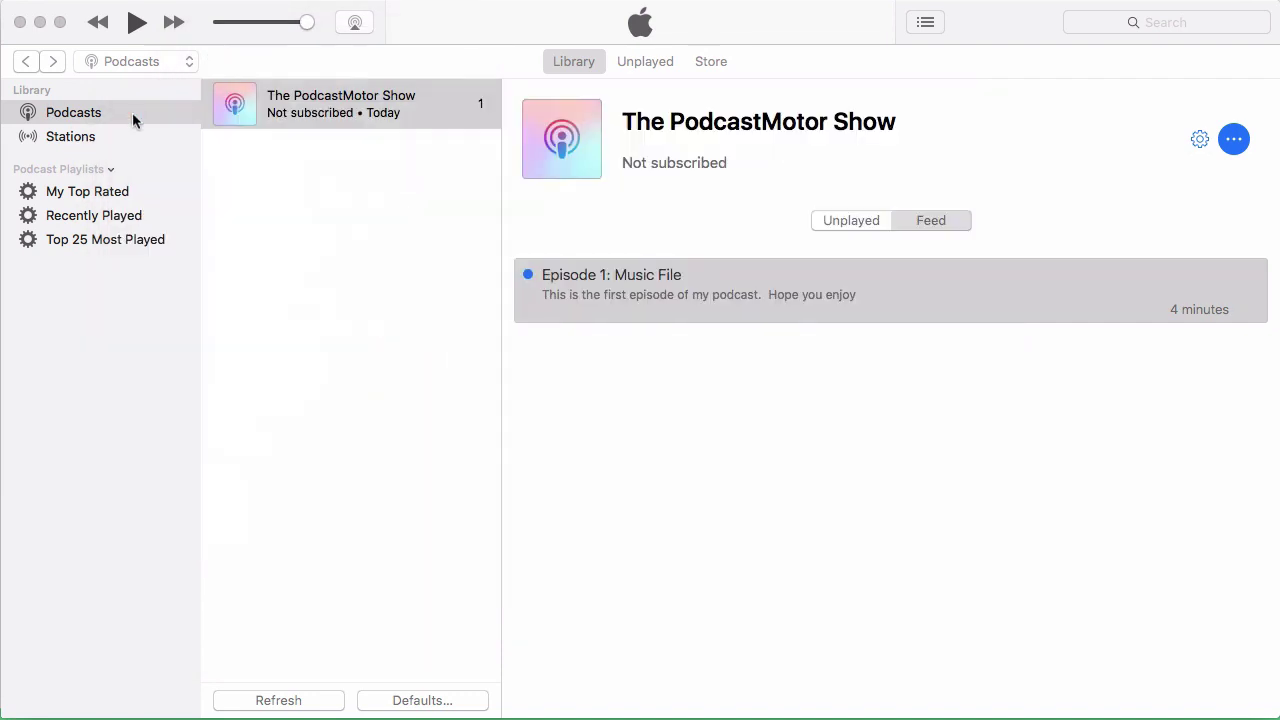